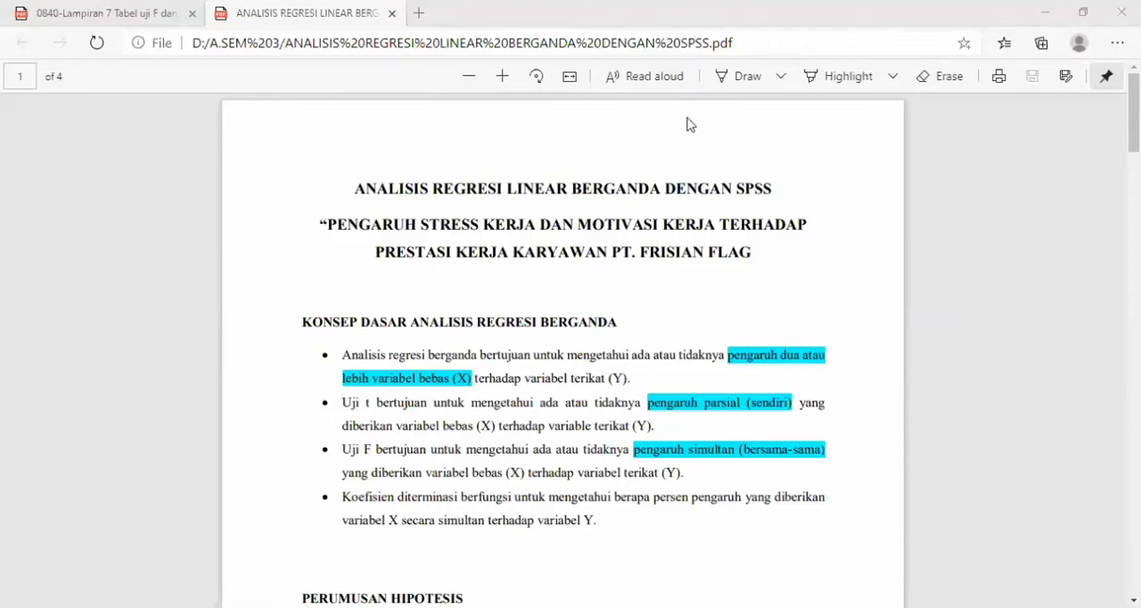
# - Review the stress, motivation and performance data in Excel, and read the regression concepts and hypotheses in the PDF guide
pyautogui.hotkey('alt', 'Tab')
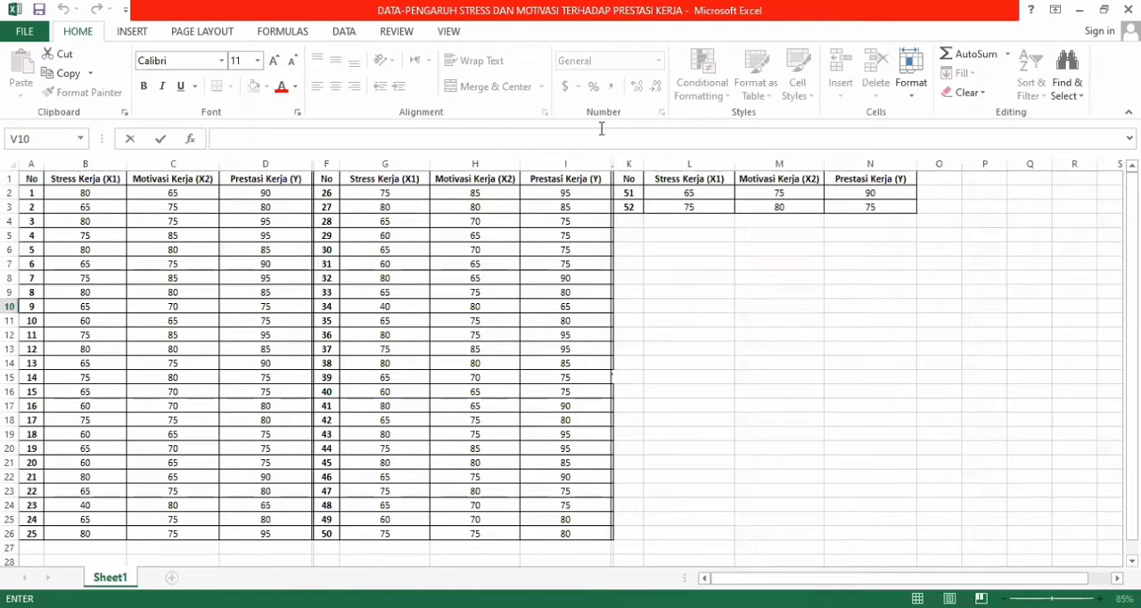
pyautogui.click(630, 43)
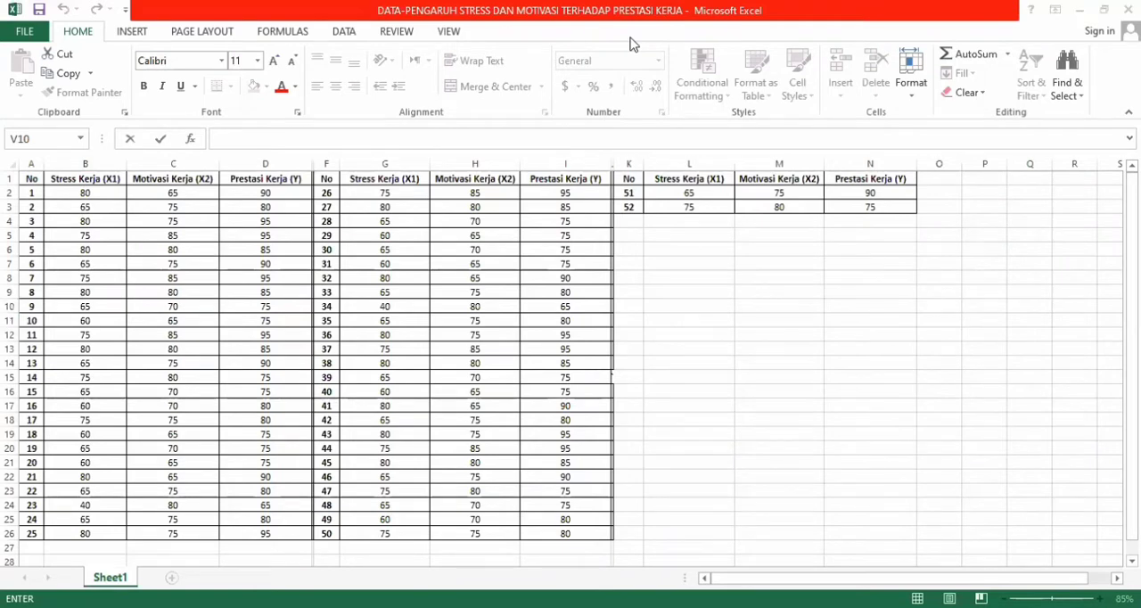
pyautogui.hotkey('alt', 'Tab')
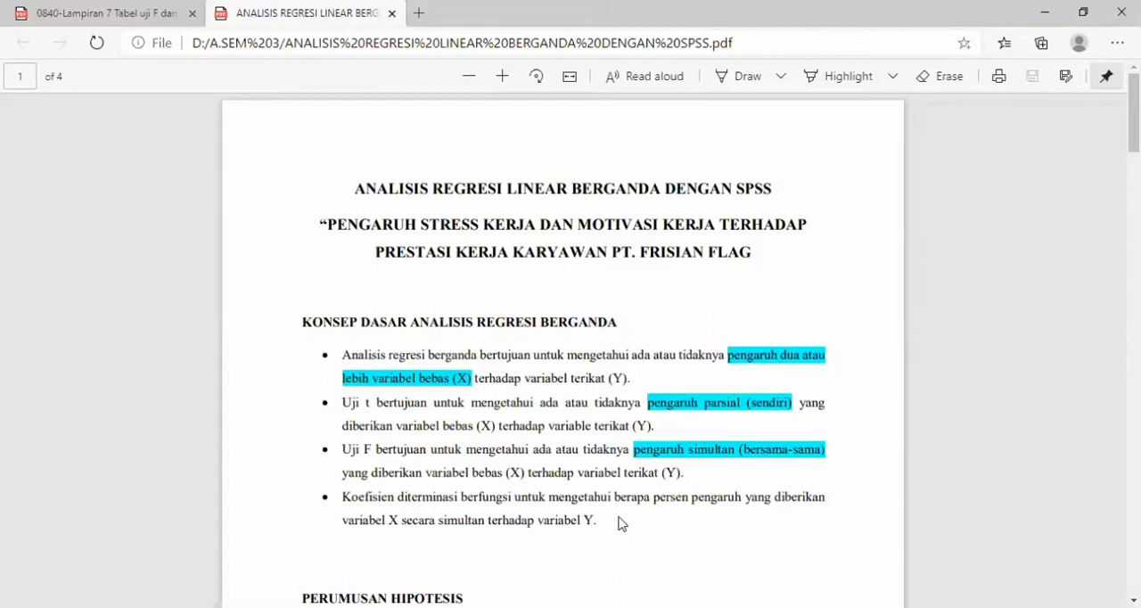
pyautogui.scroll(-3, 622, 524)
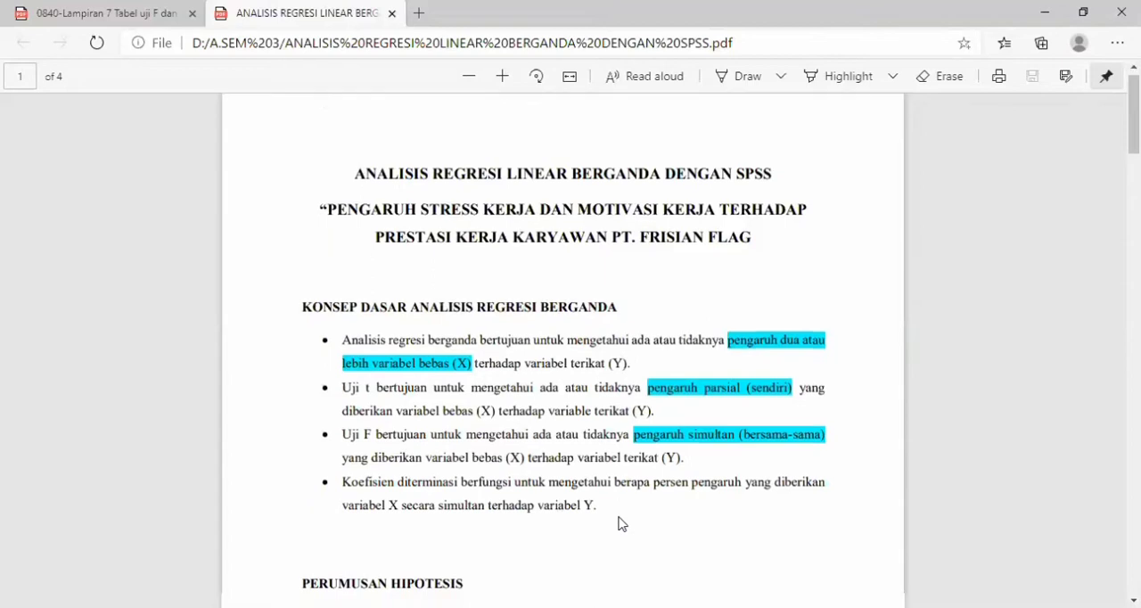
pyautogui.scroll(-4, 622, 524)
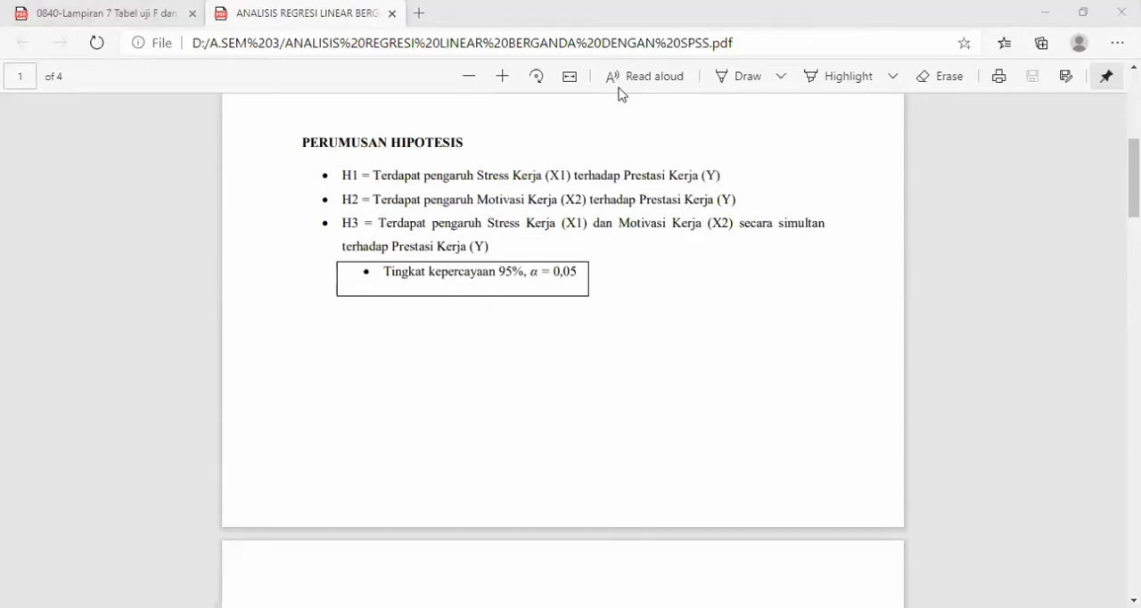
# - Switch to SPSS and define three variables named X1, X2 and Y in the variable definitions
pyautogui.click(907, 539)
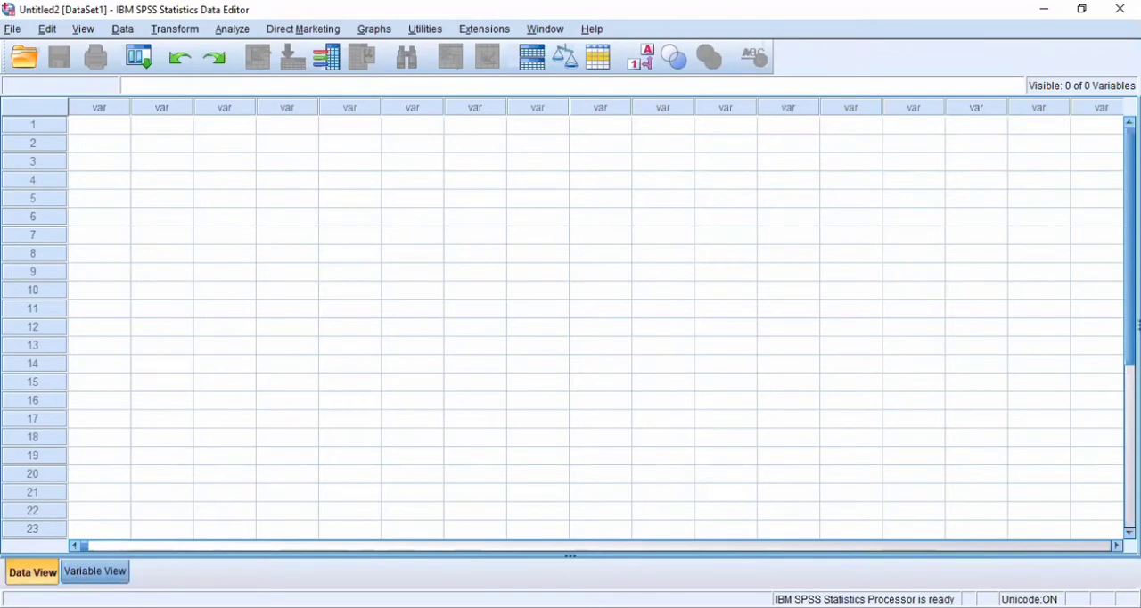
pyautogui.click(95, 572)
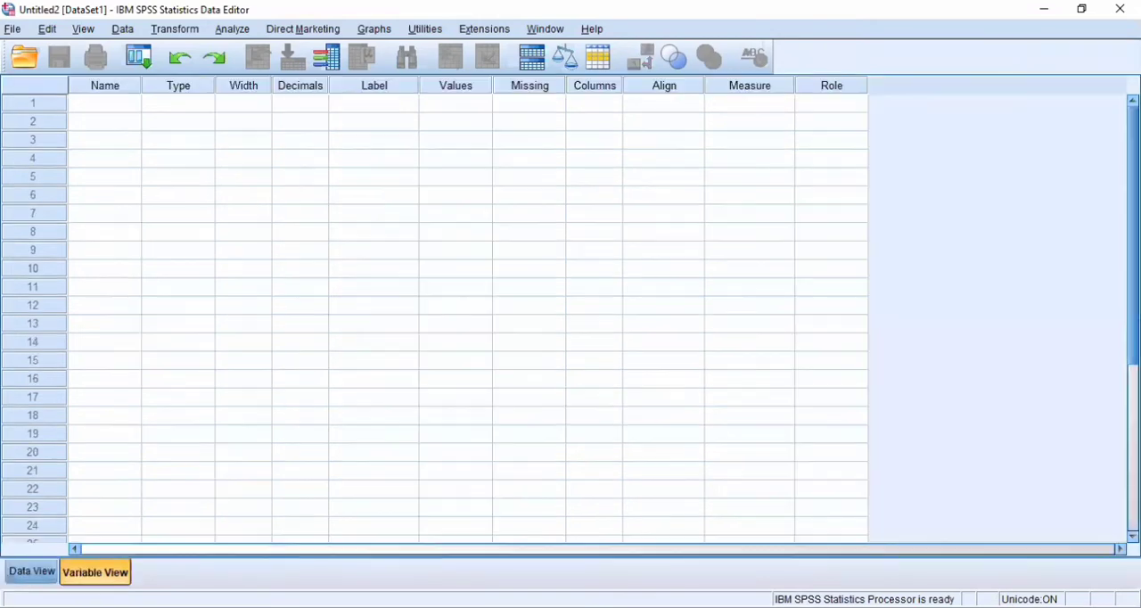
pyautogui.click(109, 108)
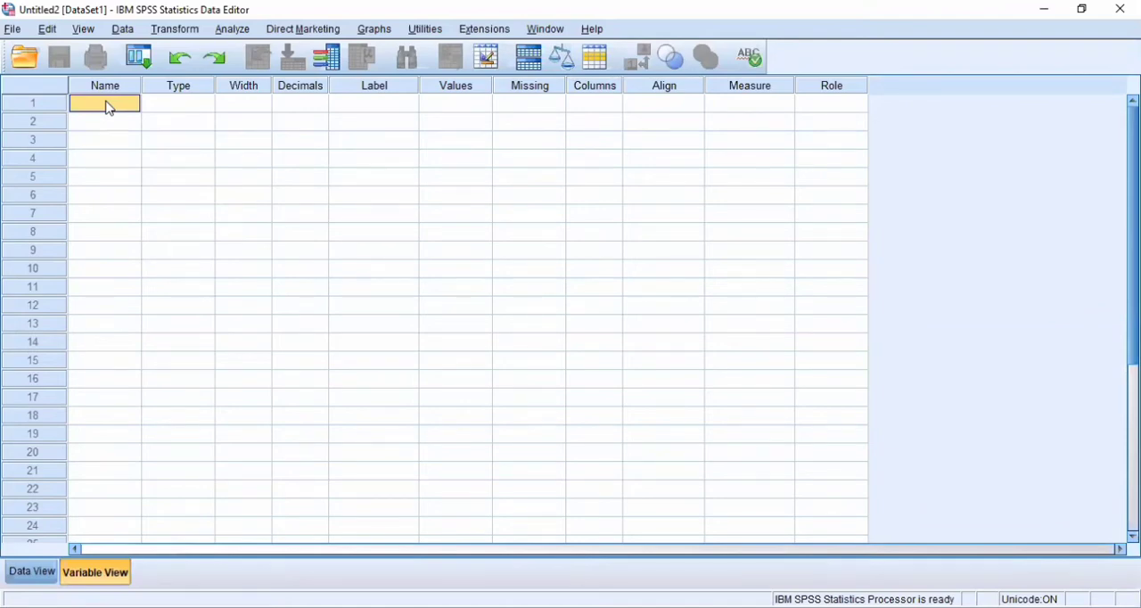
pyautogui.write('X1')
pyautogui.click(104, 118)
pyautogui.write('X2')
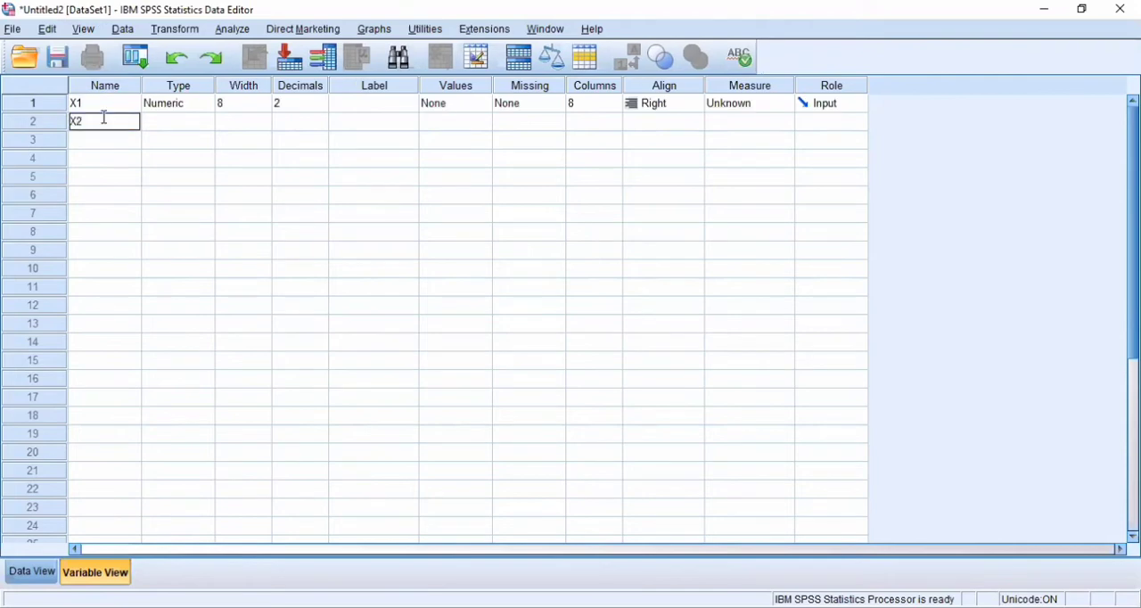
pyautogui.click(105, 145)
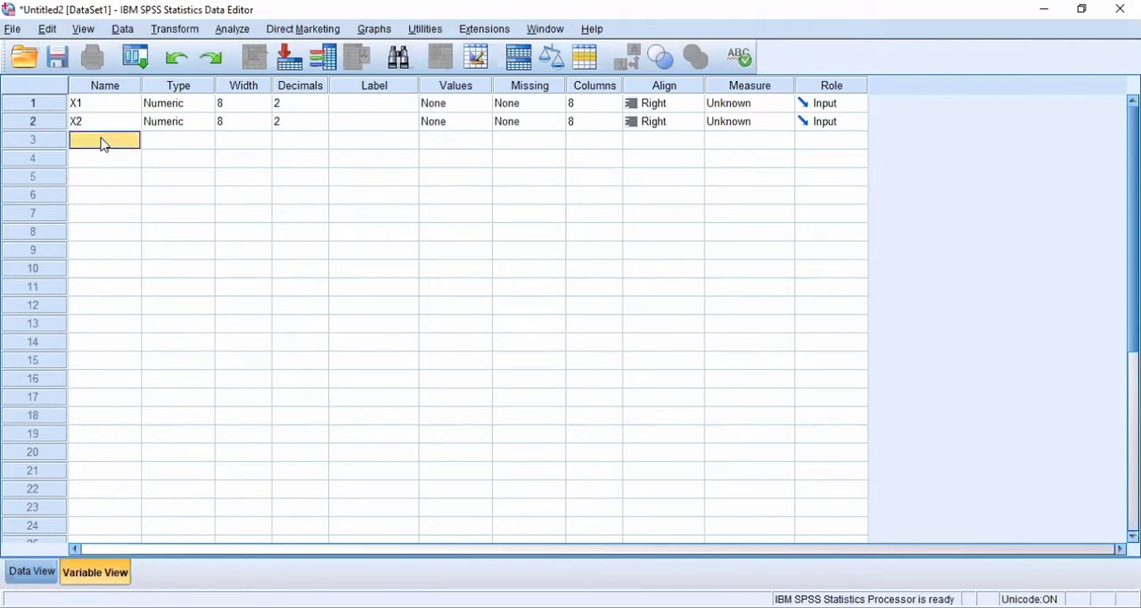
pyautogui.write('Y')
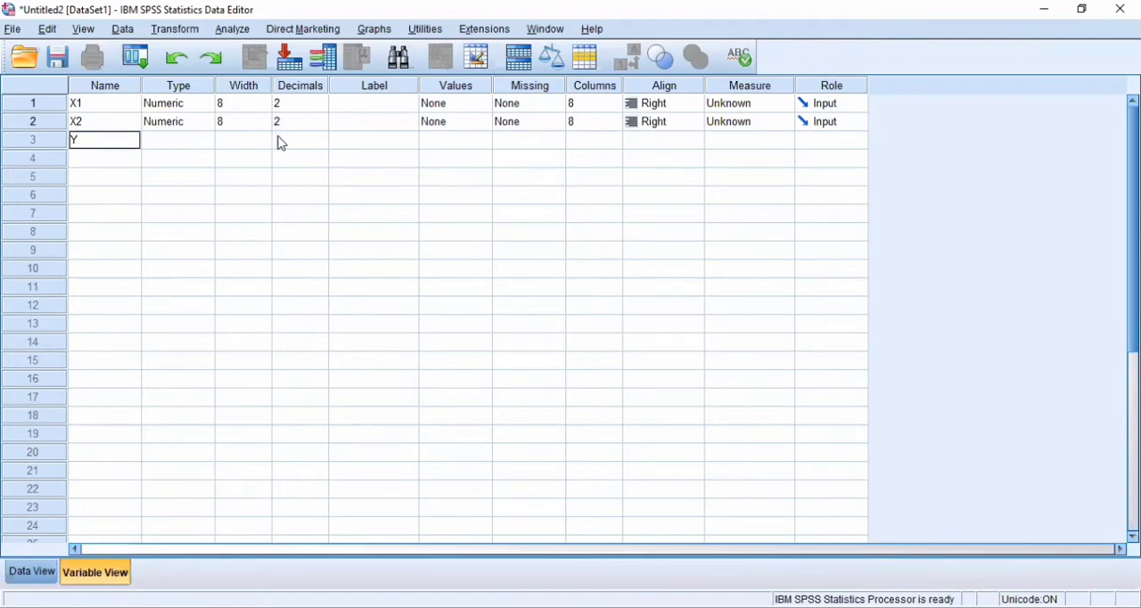
# - Label variable X1 as "Stress Kerja (X1)"
pyautogui.click(367, 110)
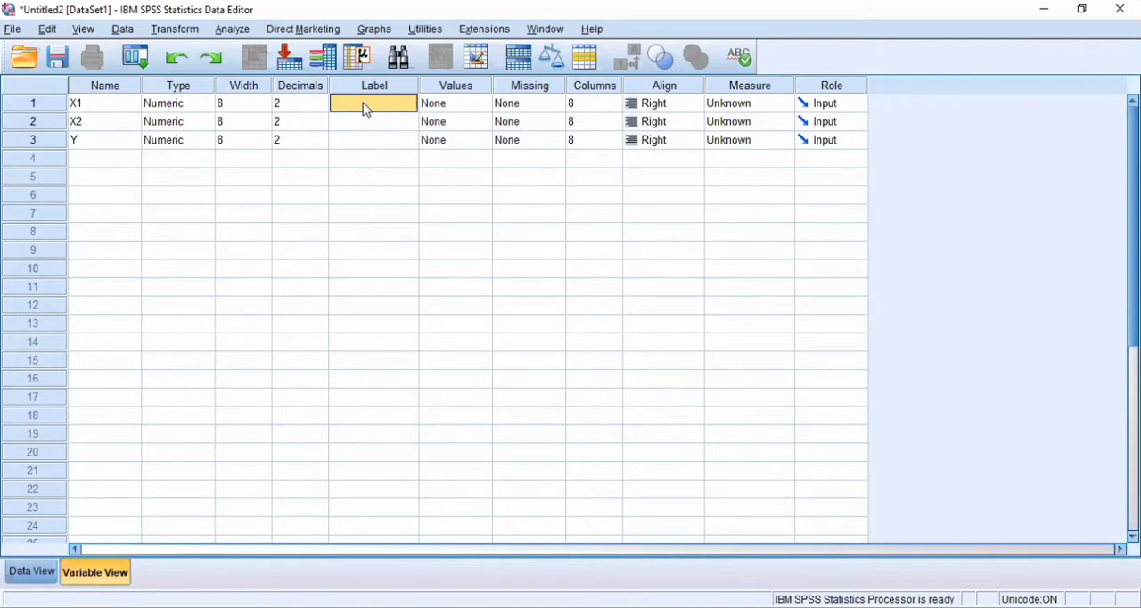
pyautogui.write('T')
pyautogui.press('BackSpace')
pyautogui.write('Stress Kerja (X1)')
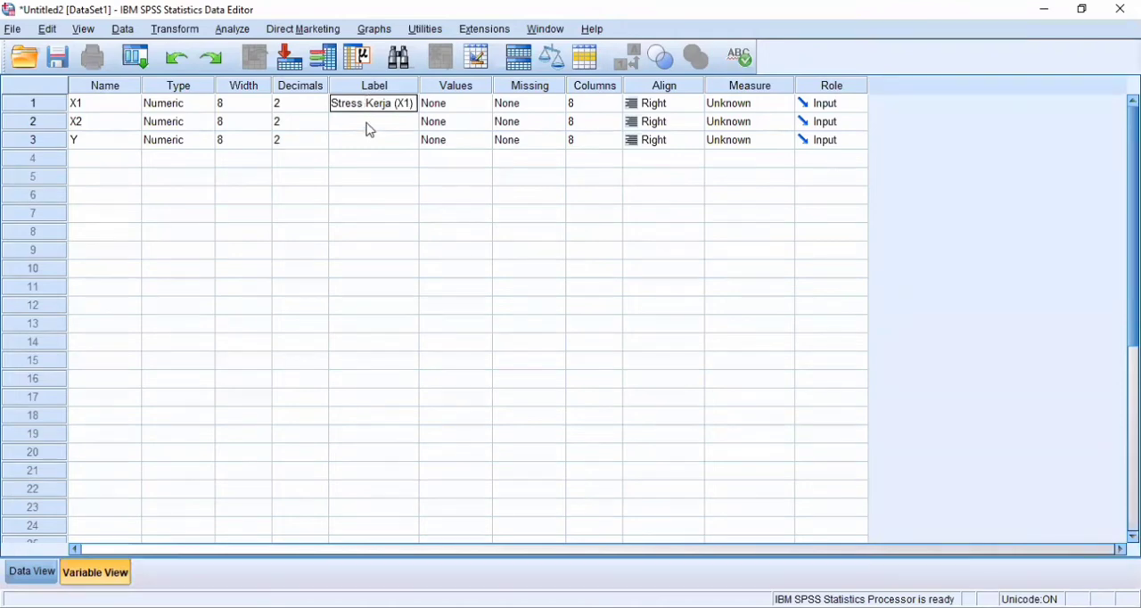
# - Label variable X2 as "Motivasi Kerja (X2)"
pyautogui.click(370, 126)
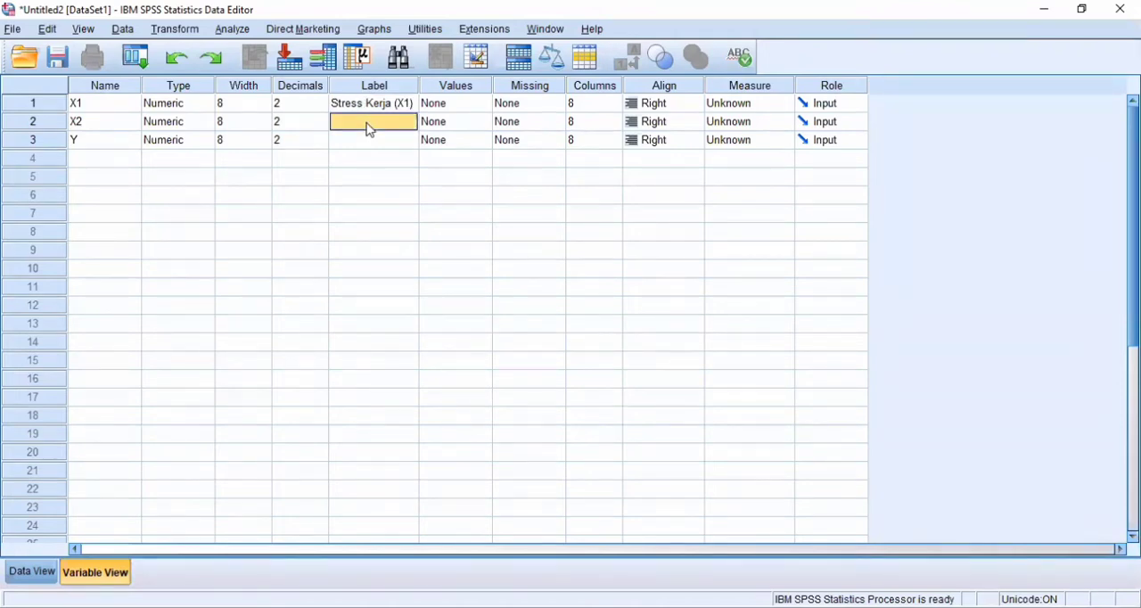
pyautogui.write('Motiva')
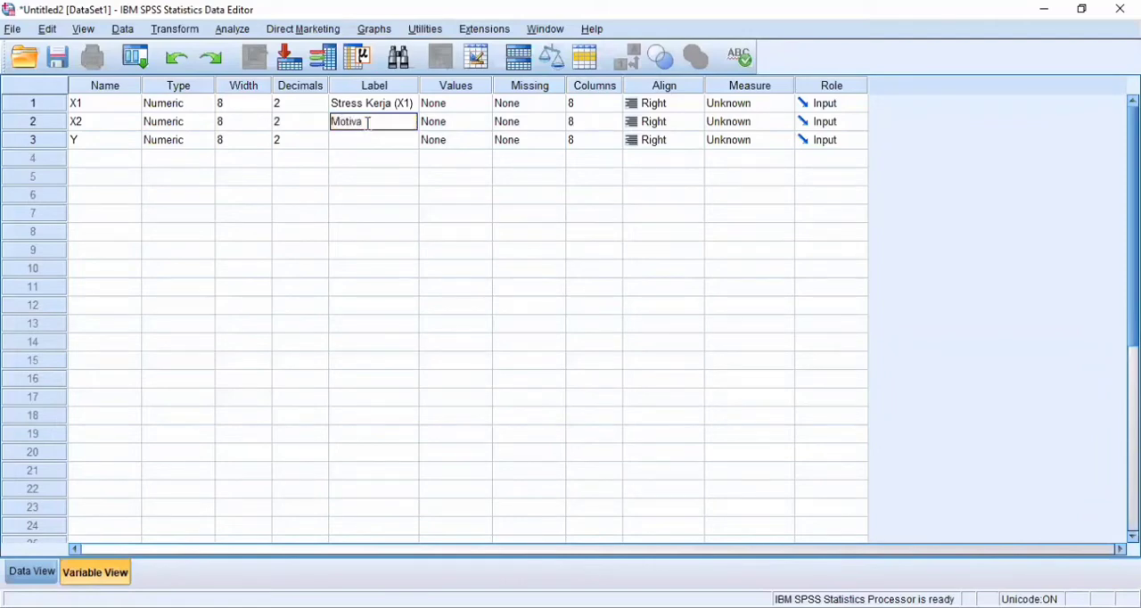
pyautogui.write('si Kerja (X2)')
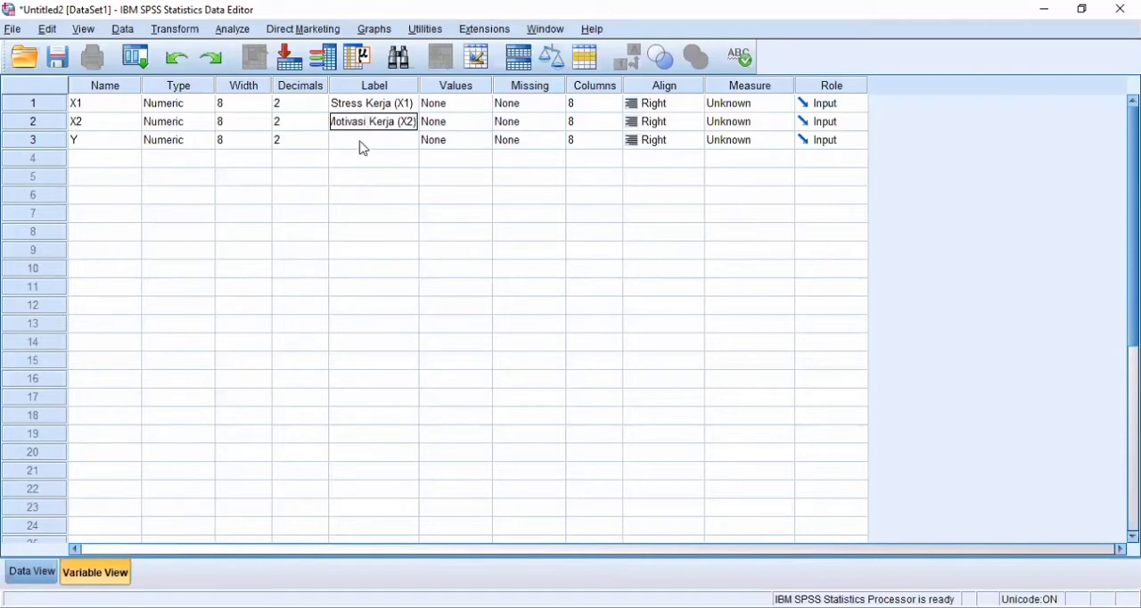
# - Label variable Y as "Prestasi Kerja (Y)" and show the data entry grid
pyautogui.click(363, 145)
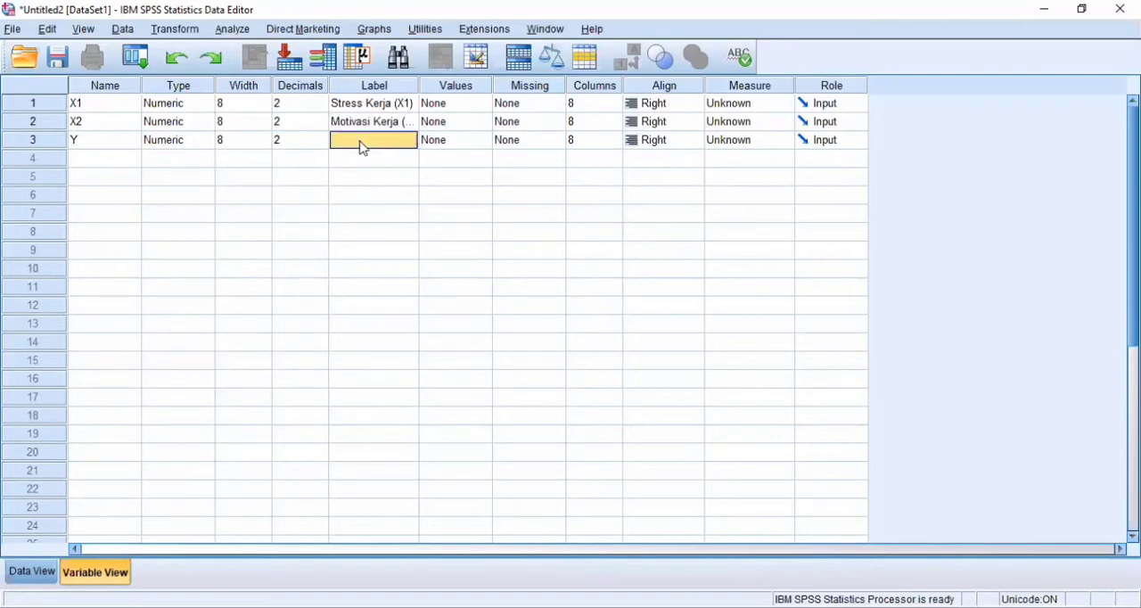
pyautogui.write('Pres')
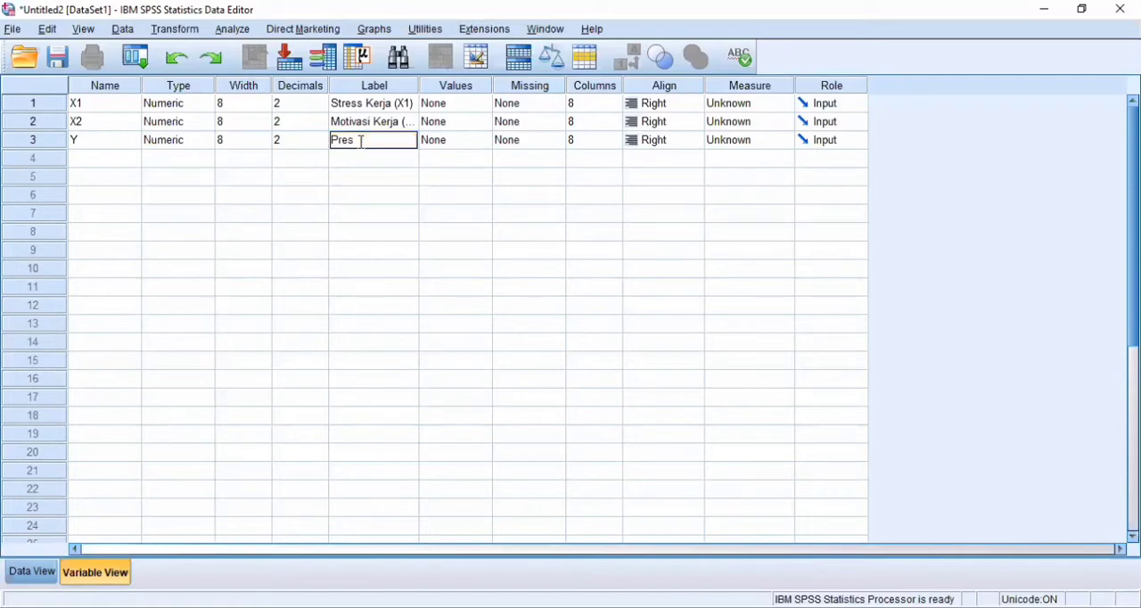
pyautogui.write('tasi Kerja (Y)')
pyautogui.click(35, 575)
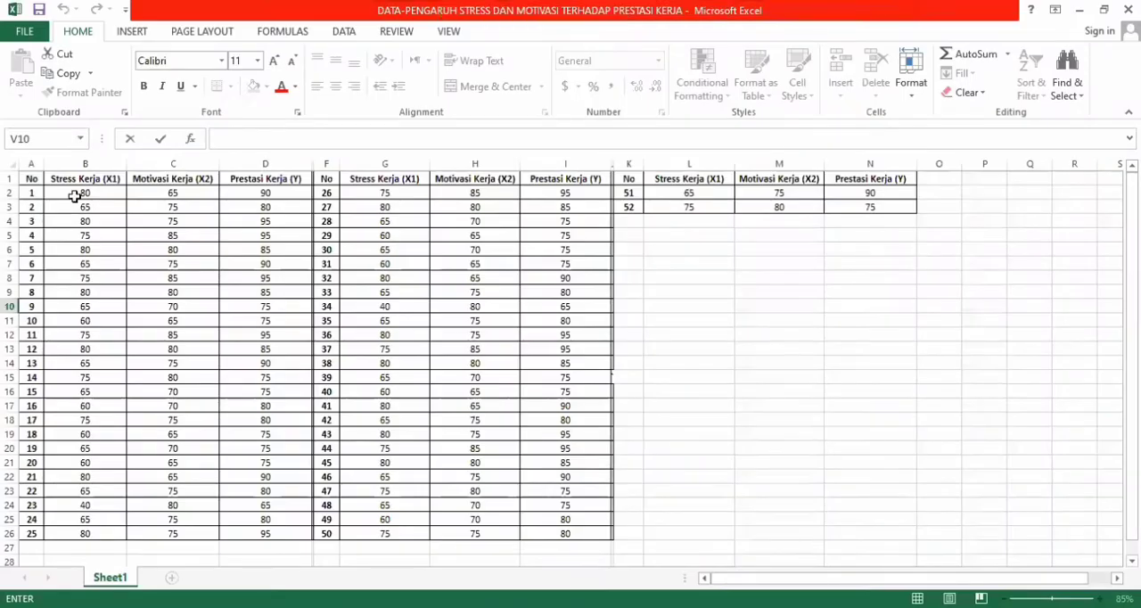
pyautogui.moveTo(77, 194); pyautogui.dragTo(277, 308)
pyautogui.moveTo(288, 393); pyautogui.dragTo(288, 533)
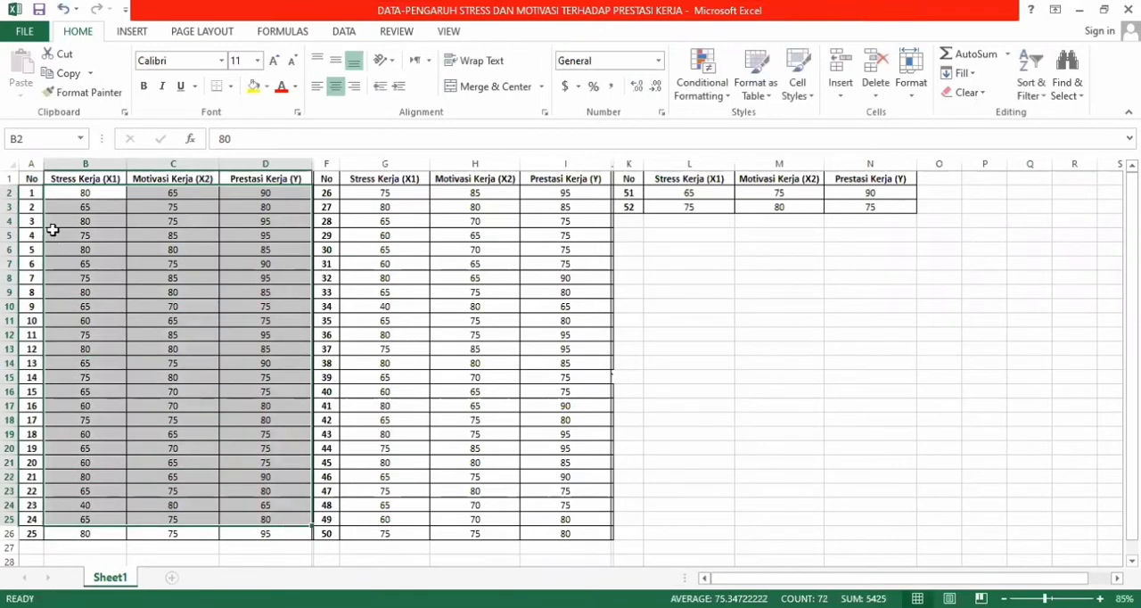
pyautogui.doubleClick(92, 192)
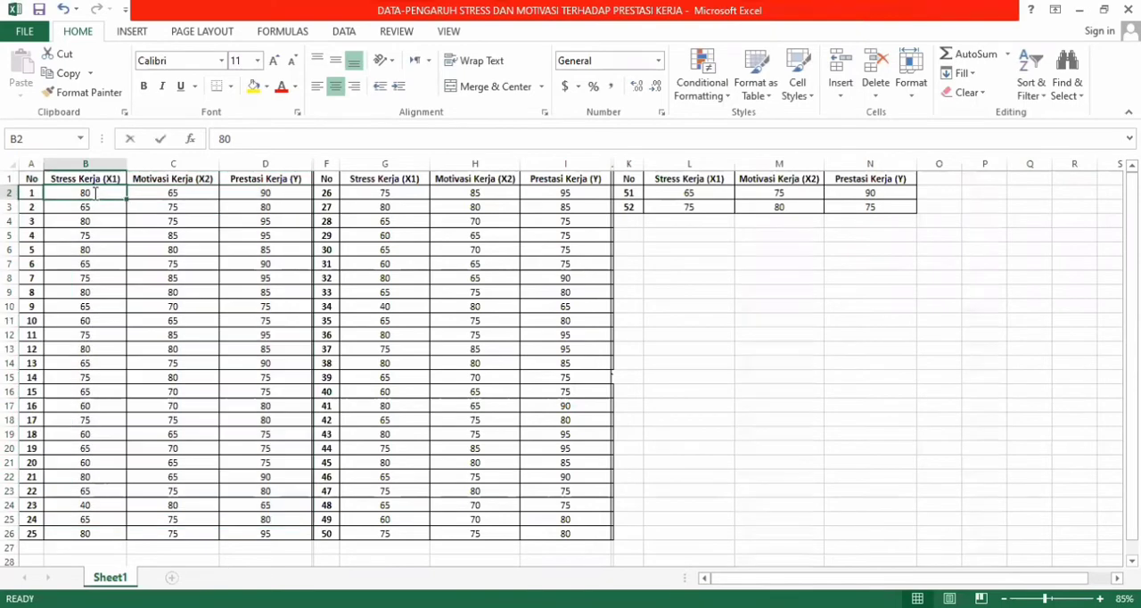
pyautogui.click(93, 206)
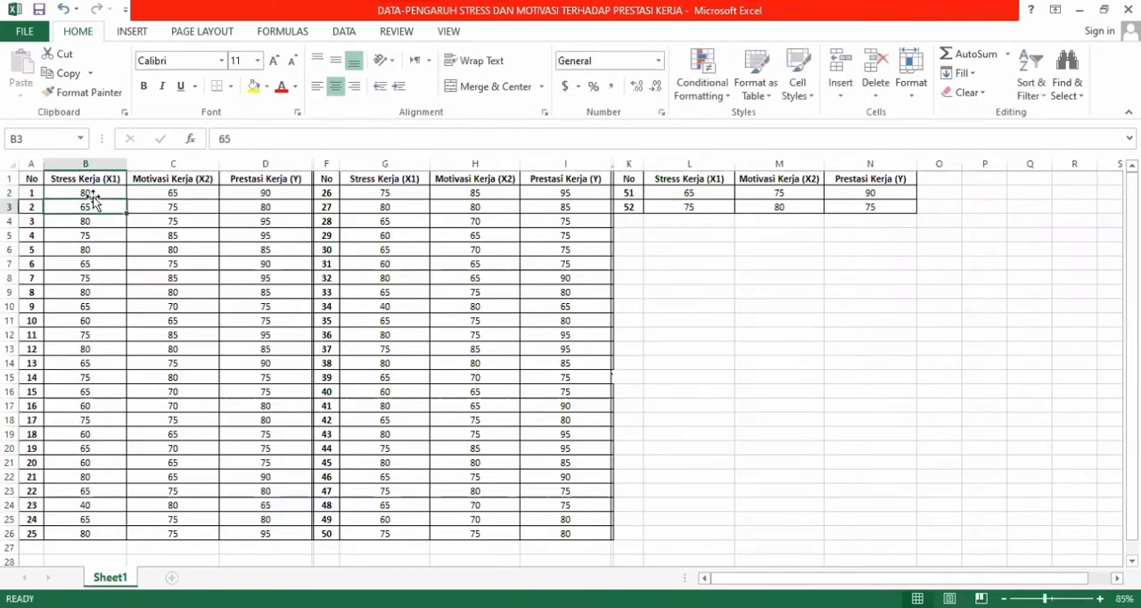
# - Copy the X1, X2 and Y values of records 1 to 25 from Excel into SPSS, starting at case 1 of X1
pyautogui.click(93, 193)
pyautogui.moveTo(92, 193); pyautogui.dragTo(295, 530)
pyautogui.hotkey('ctrl', 'c')
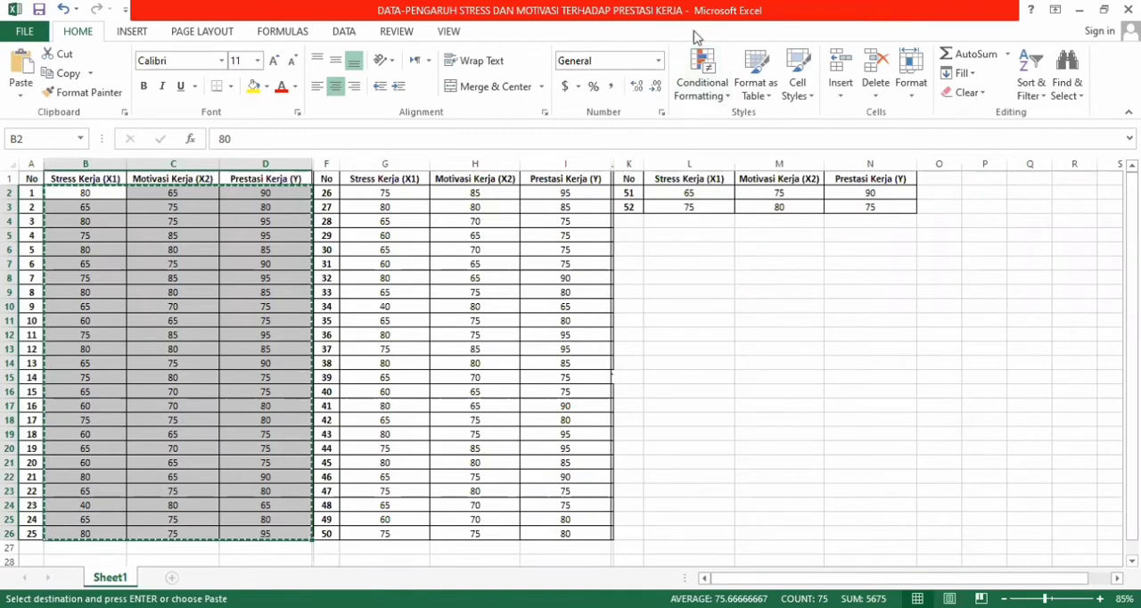
pyautogui.hotkey('alt', 'Tab')
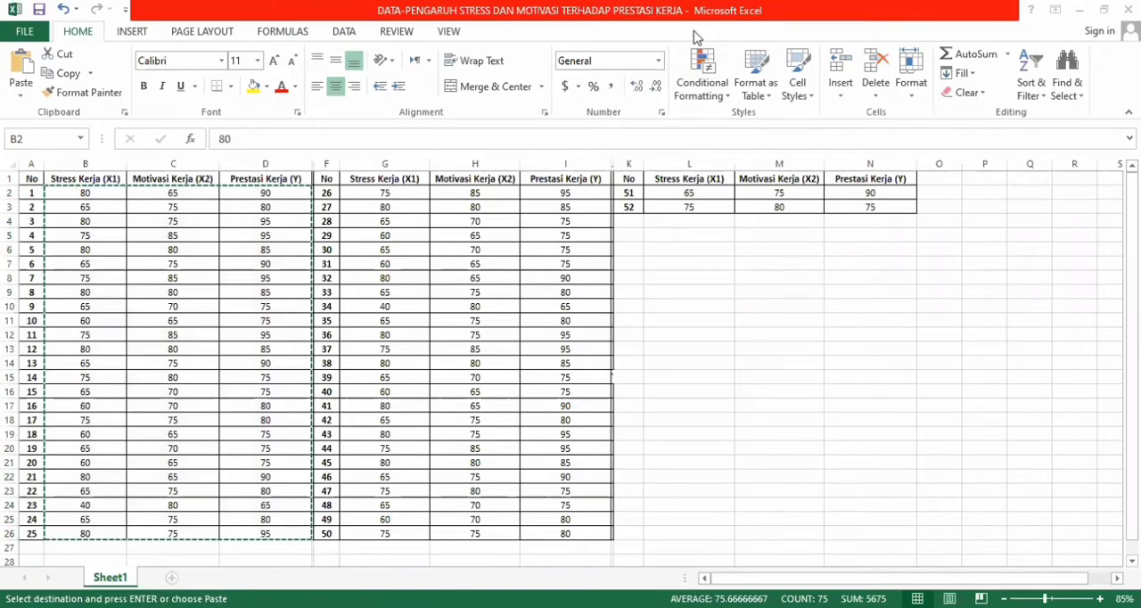
pyautogui.hotkey('alt', 'Tab')
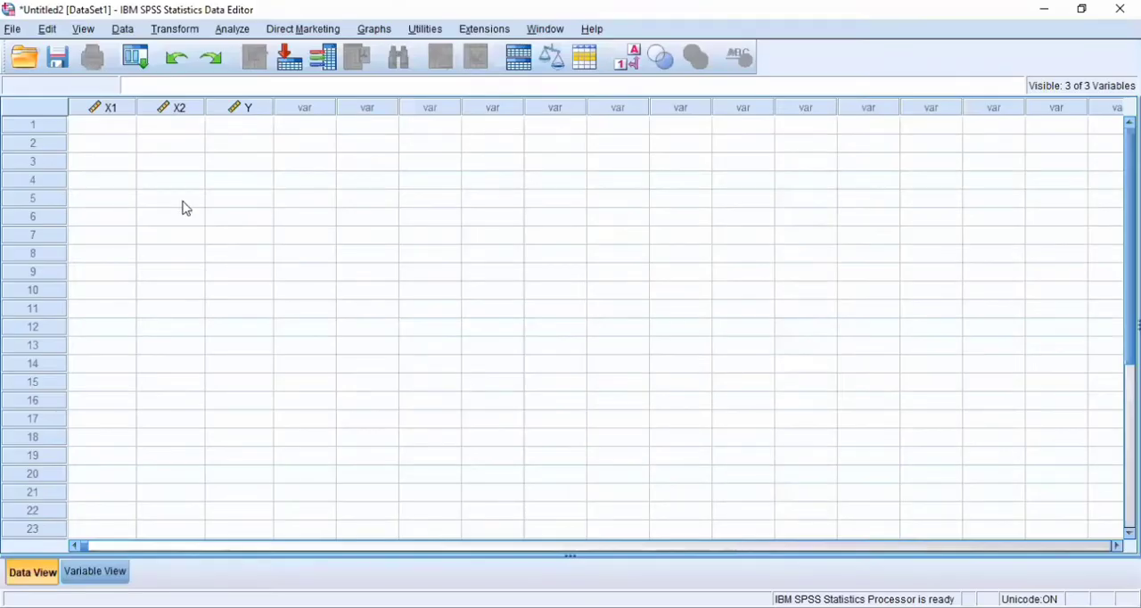
pyautogui.click(102, 128)
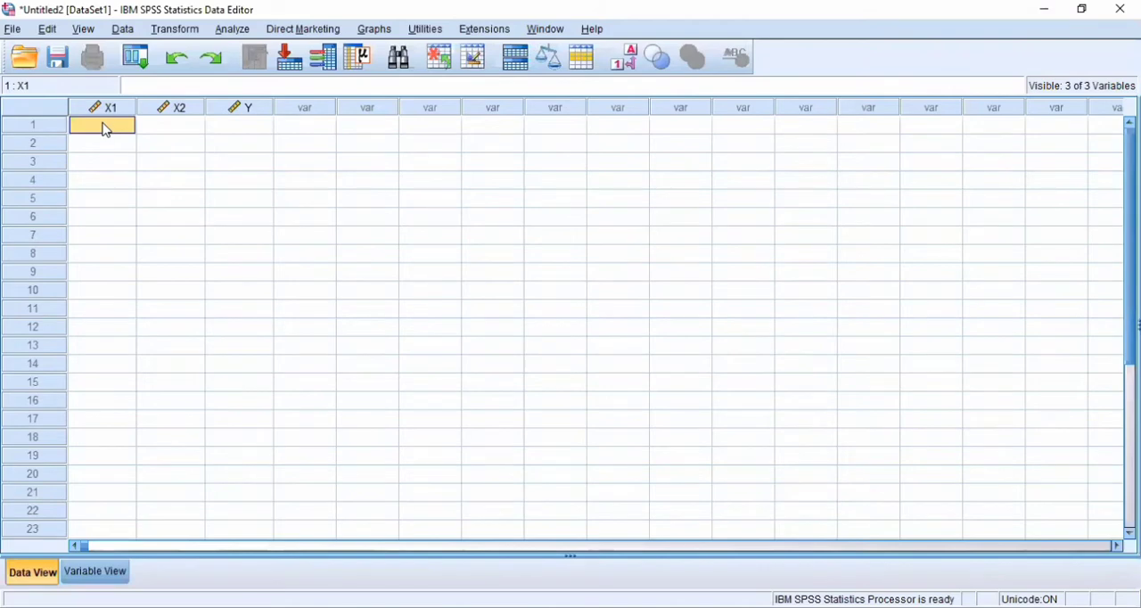
pyautogui.hotkey('ctrl', 'v')
# - Copy the values of records 26 to 50 from Excel into SPSS, starting at case 26 of X1
pyautogui.scroll(-7, 204, 247)
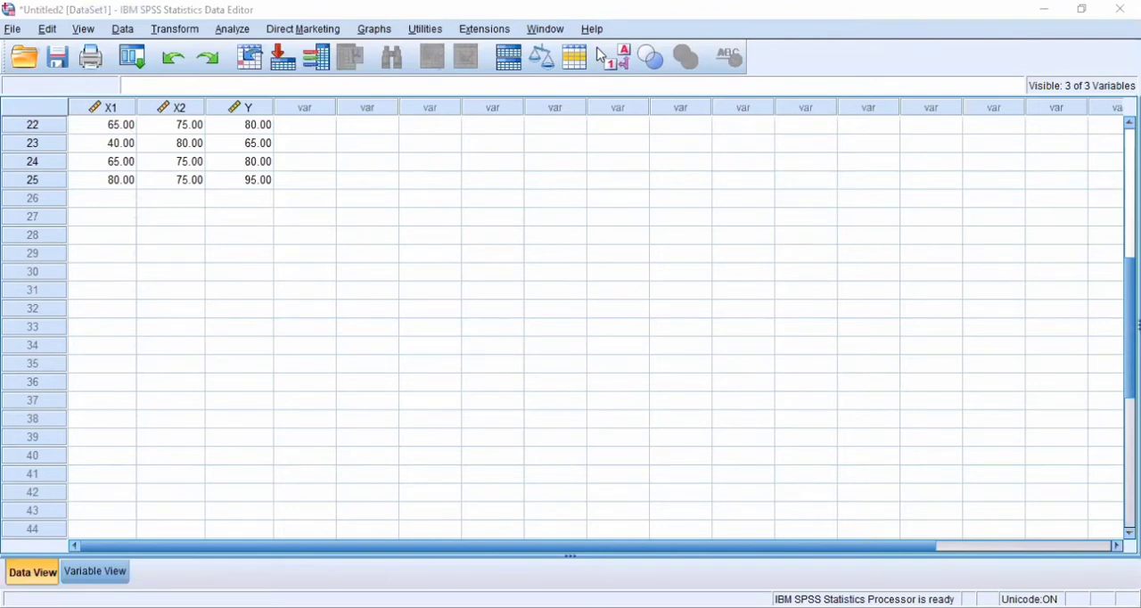
pyautogui.hotkey('alt', 'Tab')
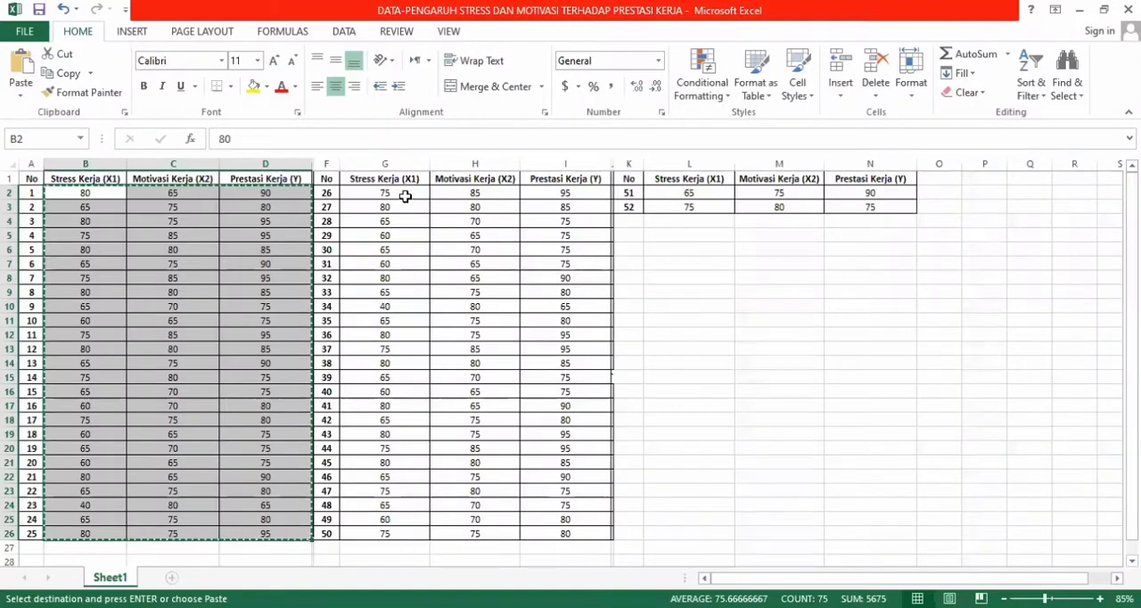
pyautogui.moveTo(405, 196); pyautogui.dragTo(554, 530)
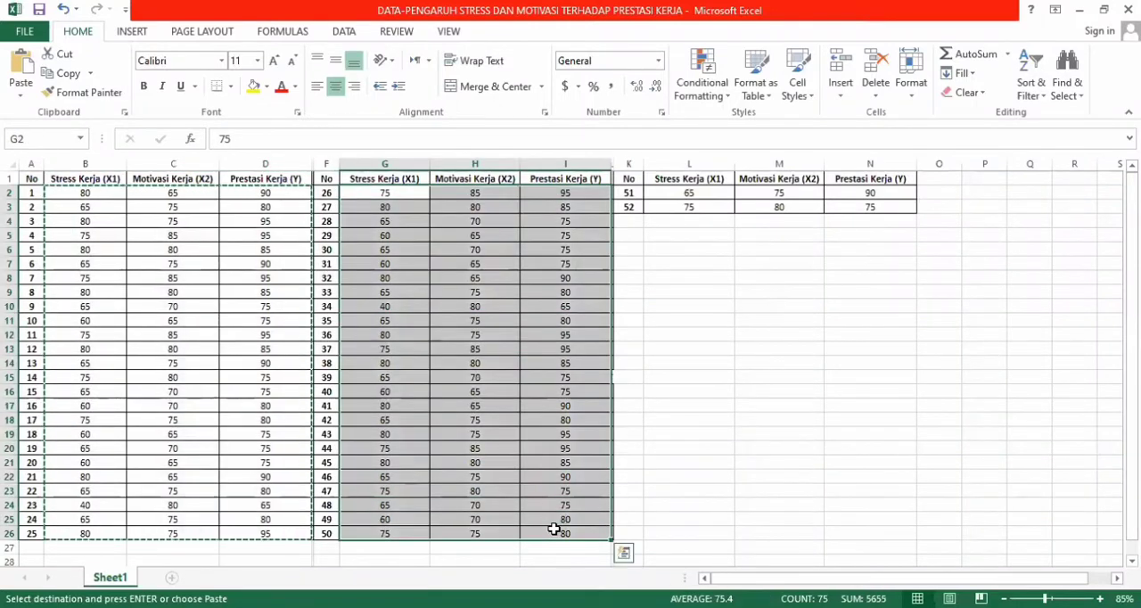
pyautogui.hotkey('ctrl', 'c')
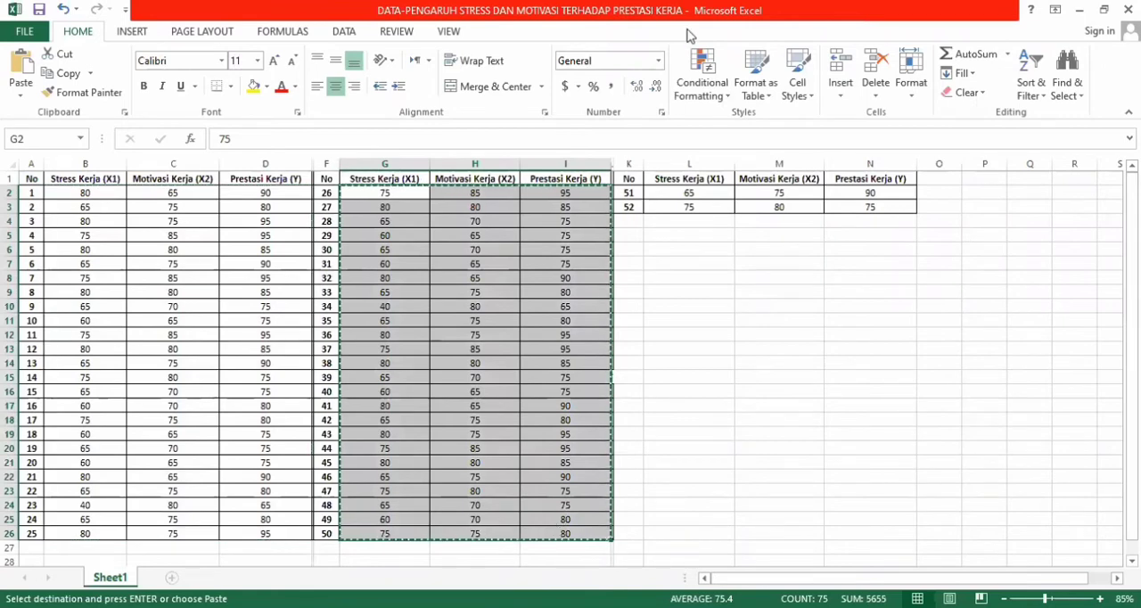
pyautogui.hotkey('alt', 'Tab')
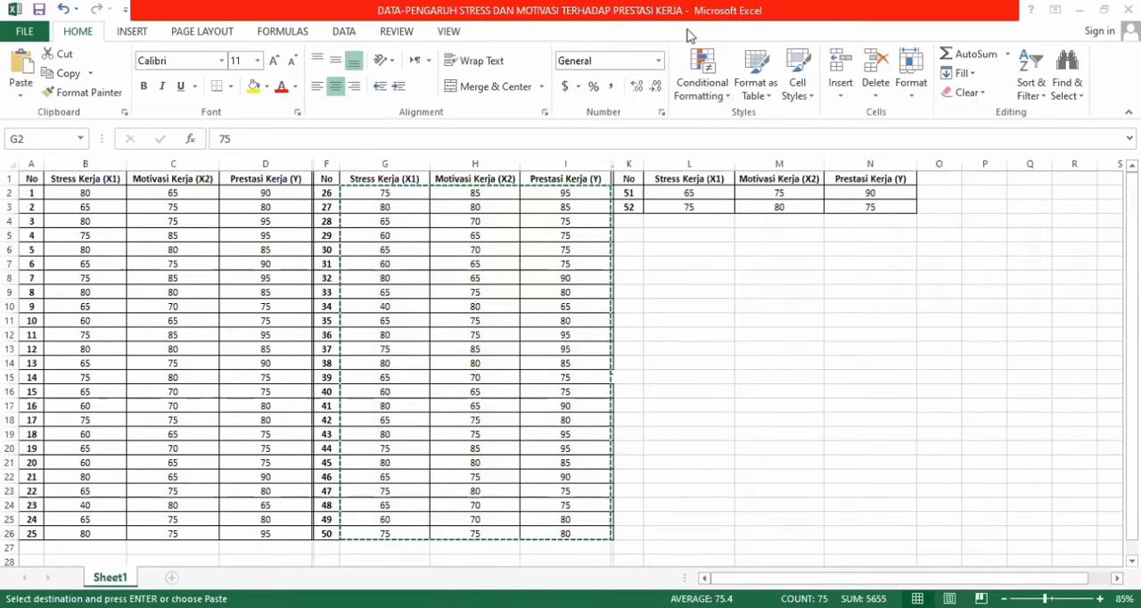
pyautogui.hotkey('alt', 'Tab')
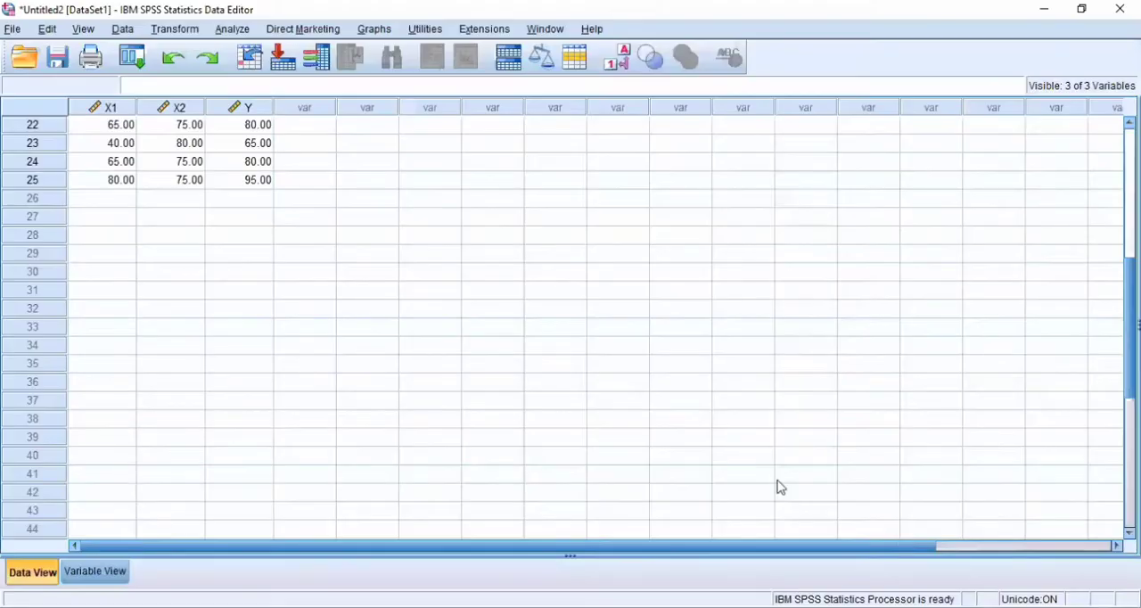
pyautogui.click(113, 205)
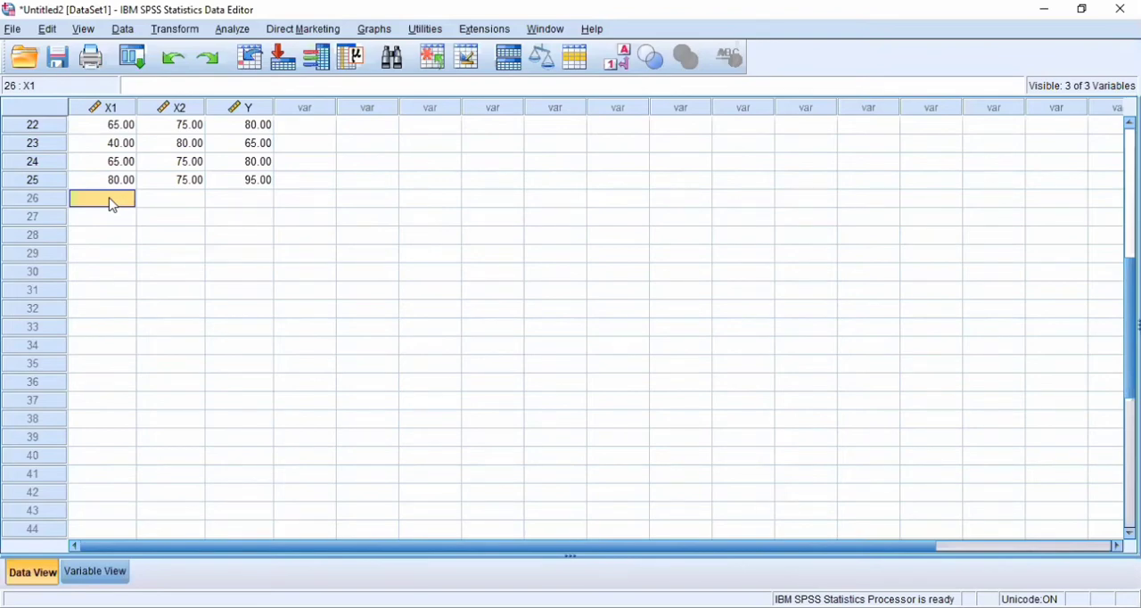
pyautogui.hotkey('ctrl', 'v')
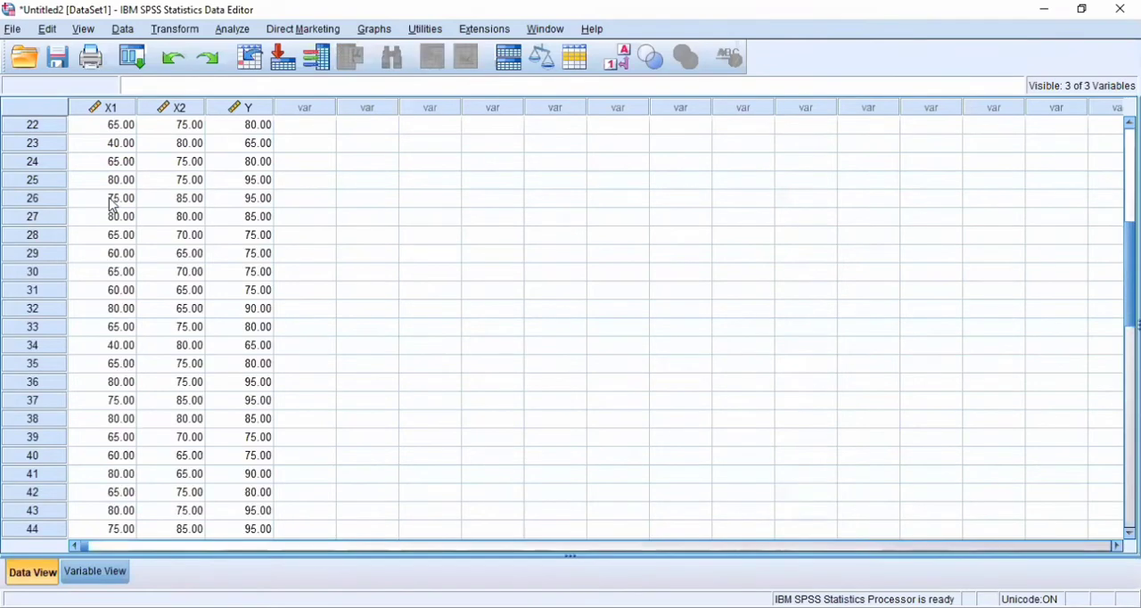
# - Copy the X1, X2 and Y values of records 51 and 52 from Excel into SPSS, starting at case 51 of X1
pyautogui.scroll(-3, 113, 204)
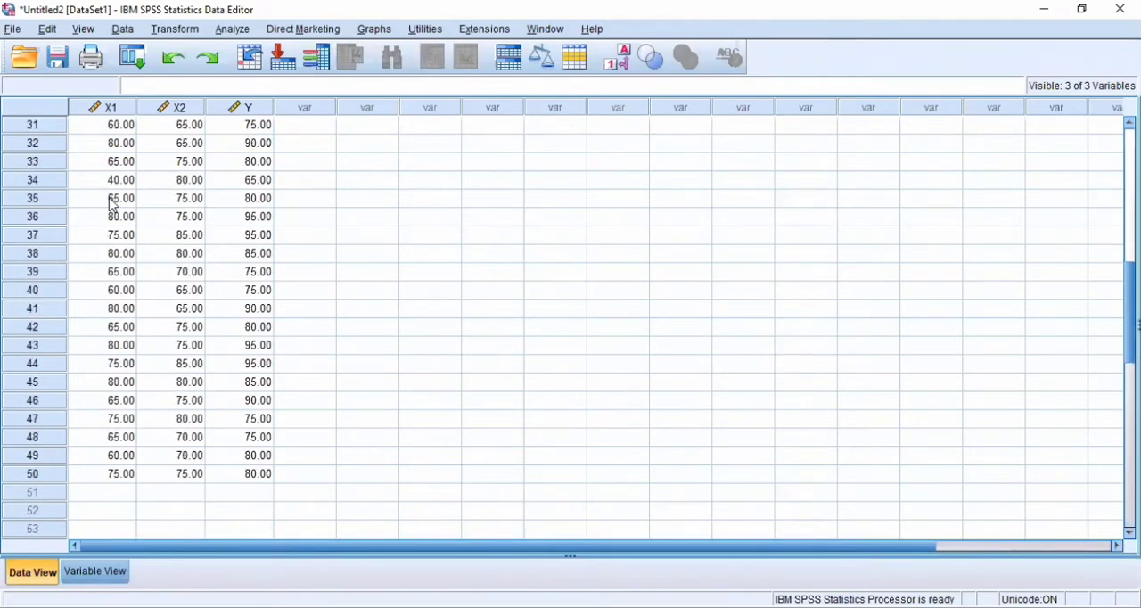
pyautogui.scroll(-2, 113, 204)
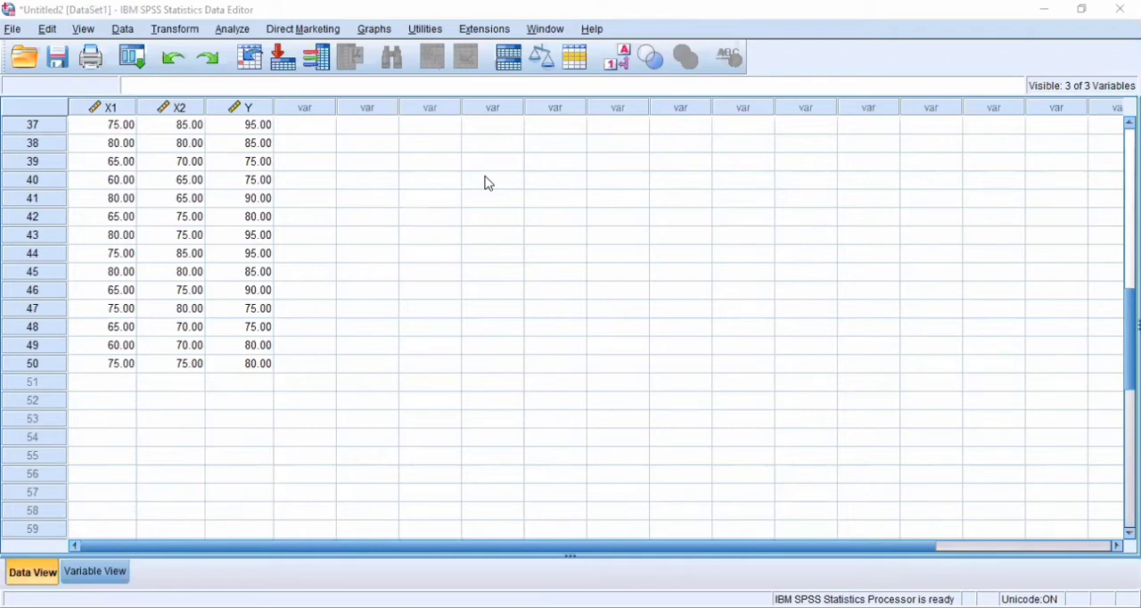
pyautogui.hotkey('alt', 'Tab')
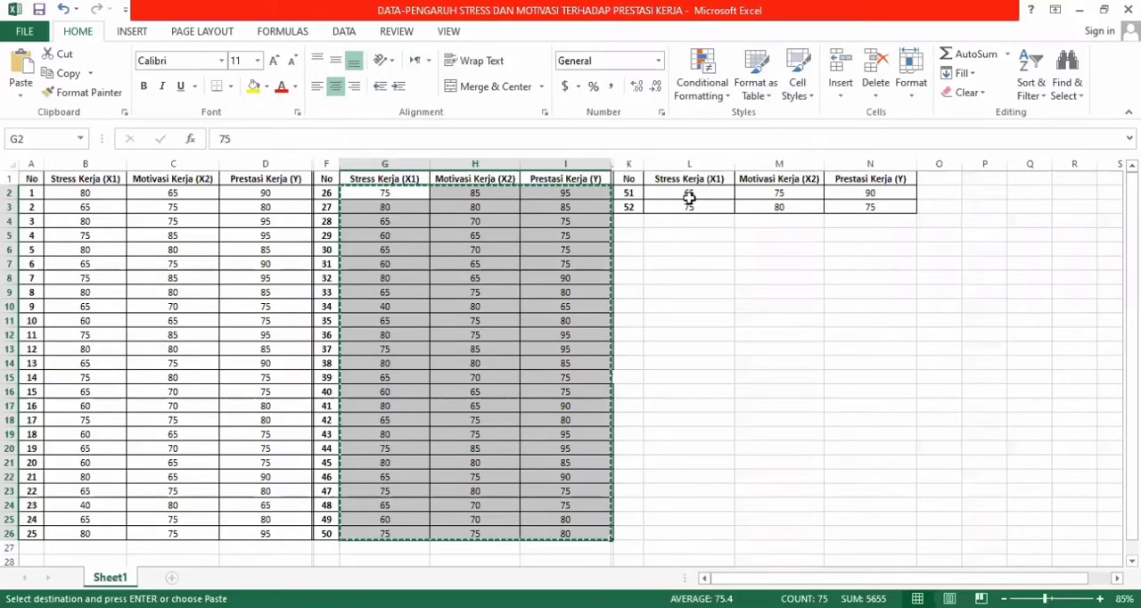
pyautogui.moveTo(711, 191); pyautogui.dragTo(865, 207)
pyautogui.hotkey('ctrl', 'c')
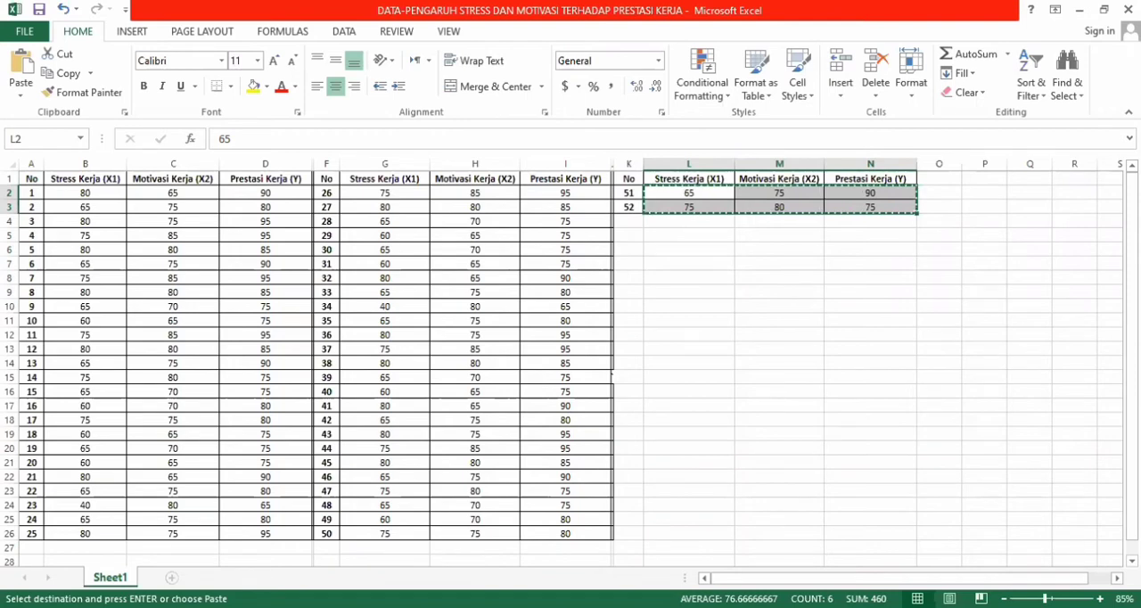
pyautogui.hotkey('alt', 'Tab')
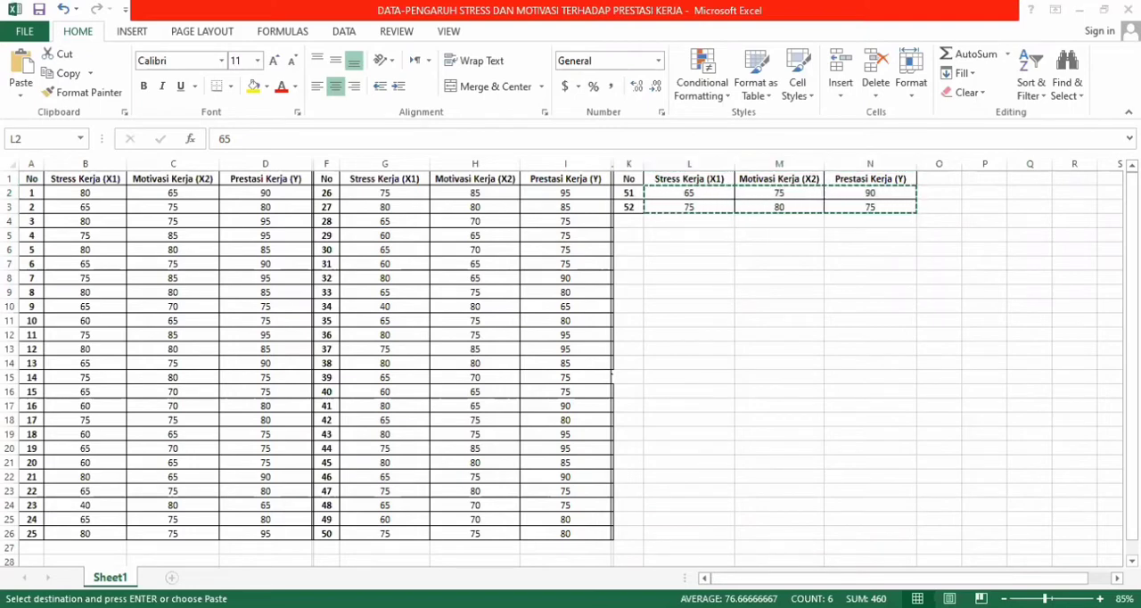
pyautogui.hotkey('alt', 'Tab')
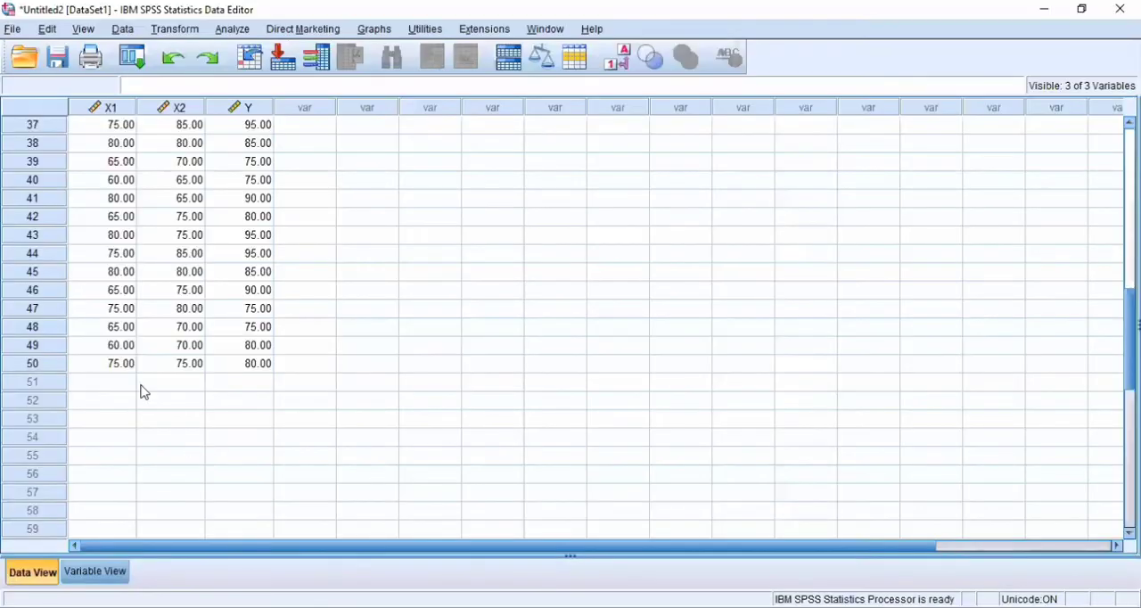
pyautogui.click(133, 384)
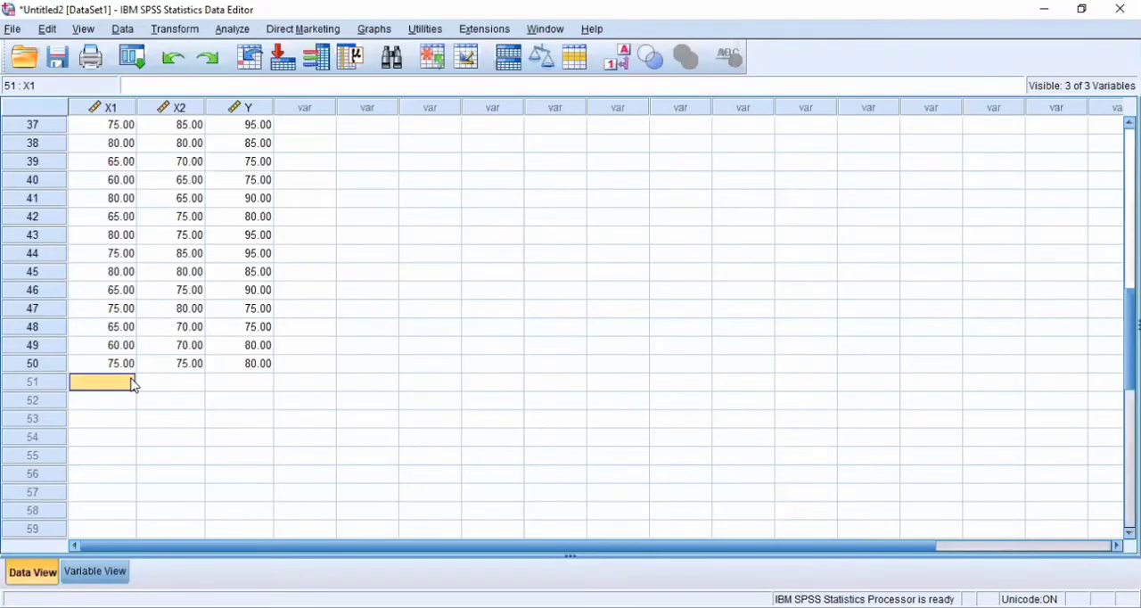
pyautogui.hotkey('ctrl', 'v')
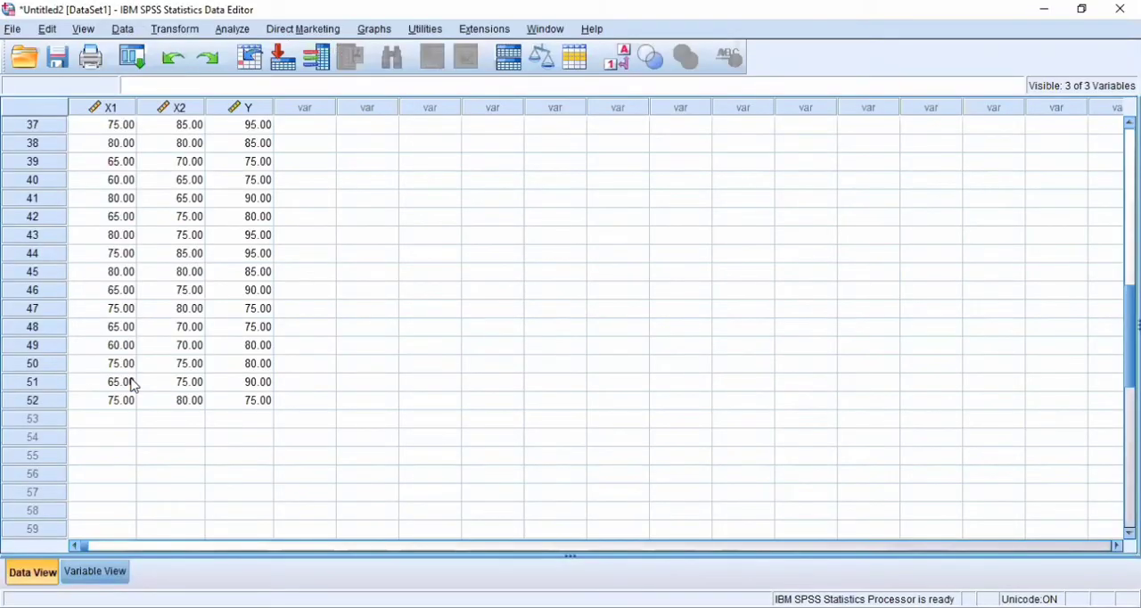
# - Start a Linear Regression analysis and assign Prestasi Kerja (Y) as the dependent variable
pyautogui.scroll(12, 132, 384)
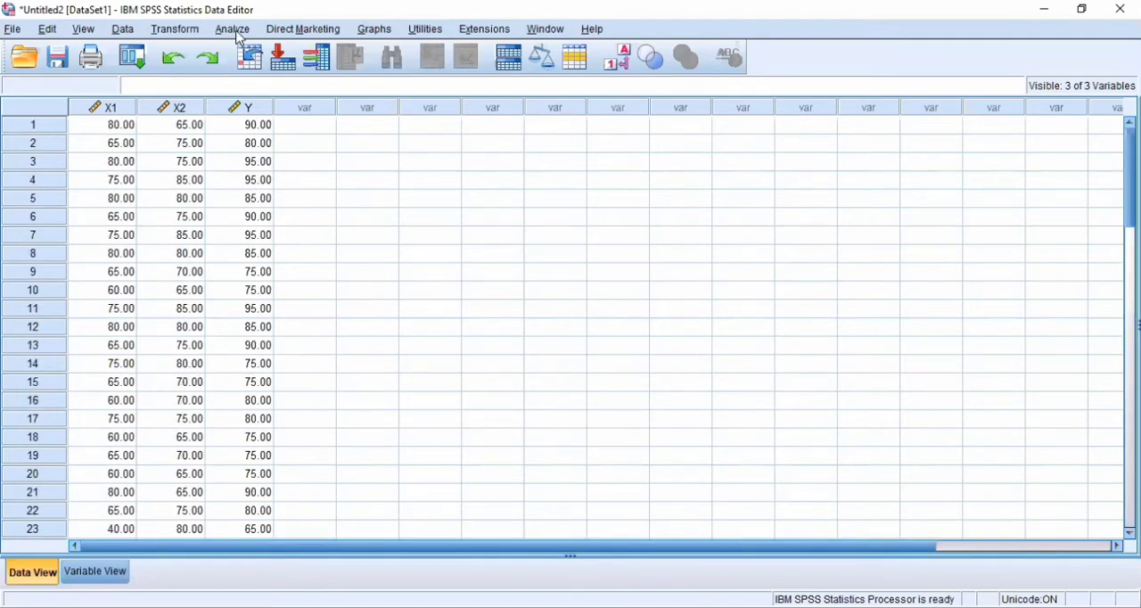
pyautogui.click(233, 31)
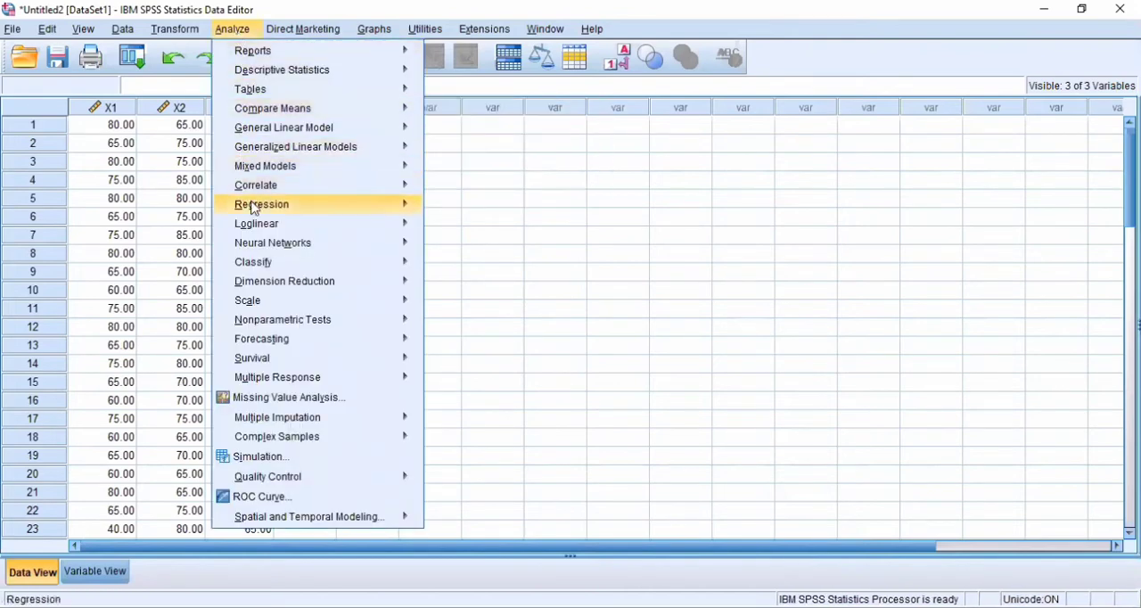
pyautogui.moveTo(254, 209)
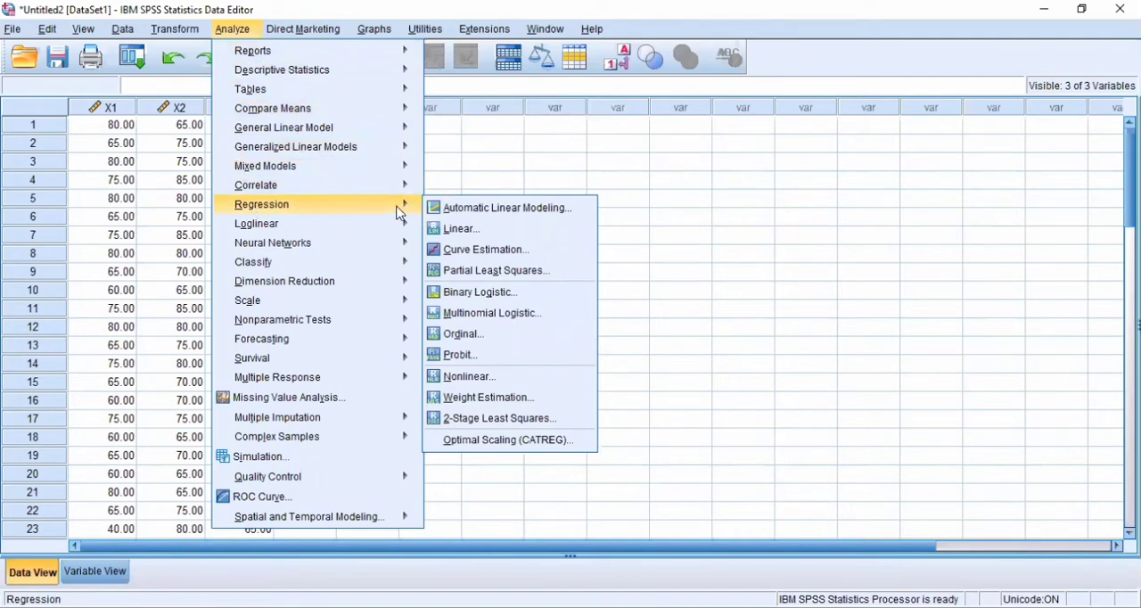
pyautogui.click(457, 230)
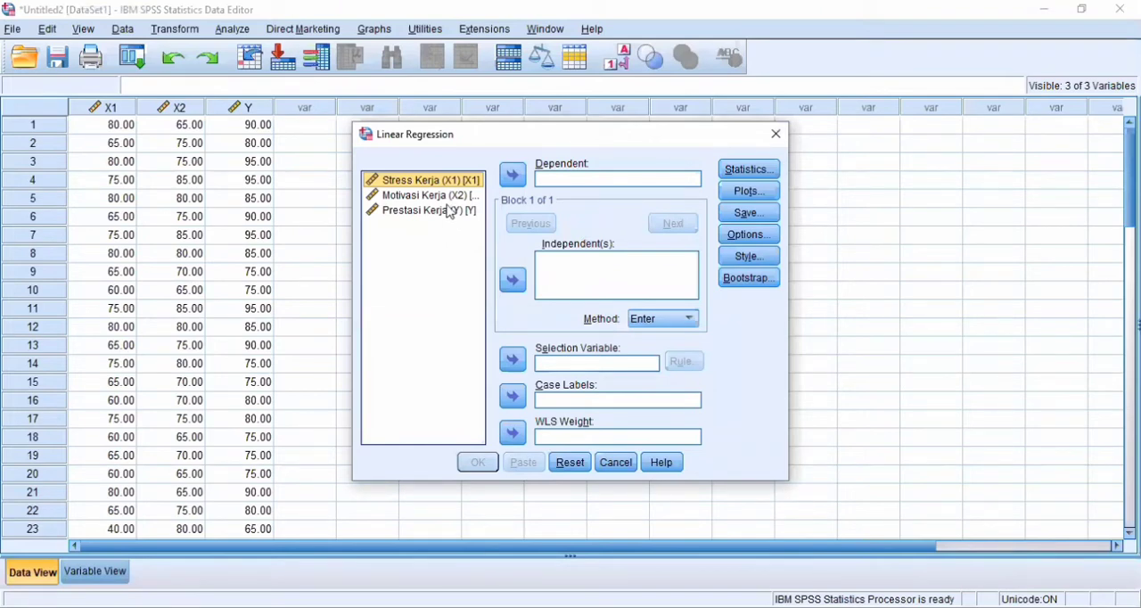
pyautogui.click(450, 212)
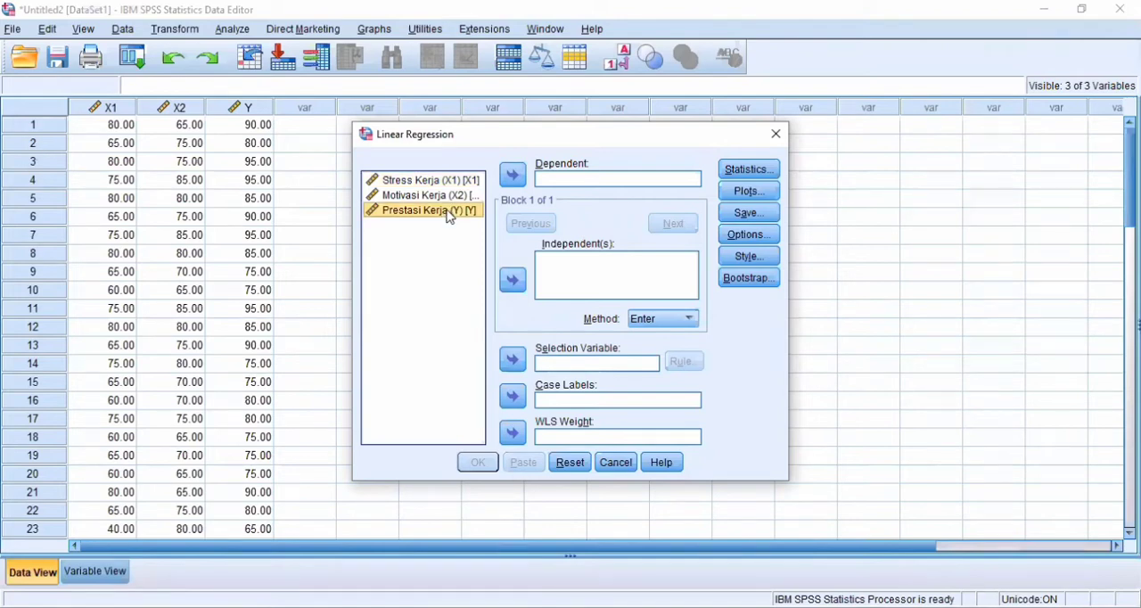
pyautogui.click(514, 176)
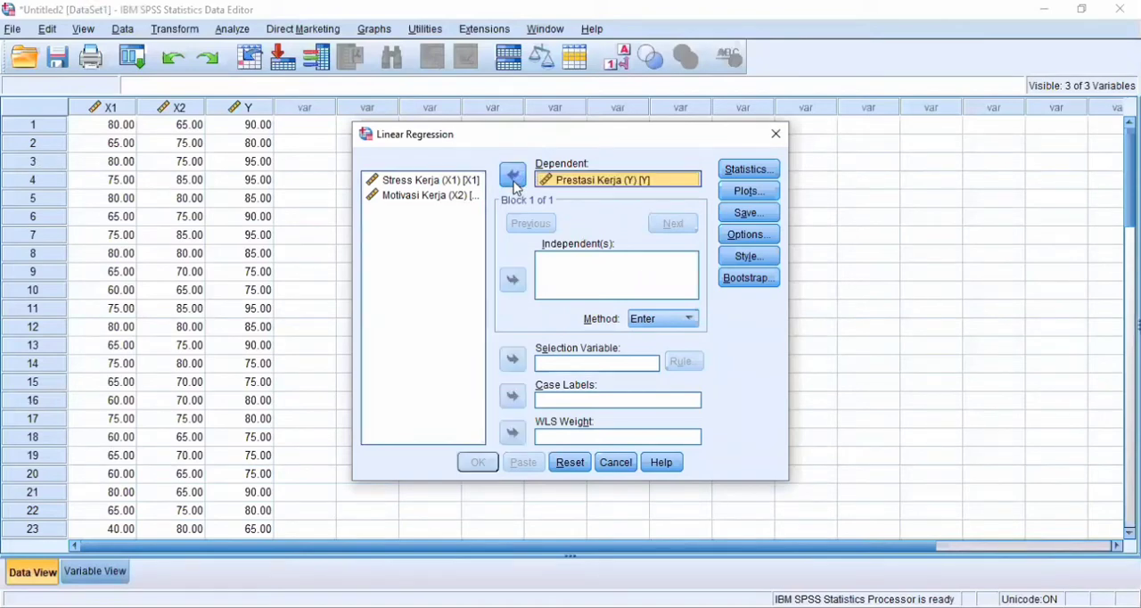
# - Add Stress Kerja (X1) and Motivasi Kerja (X2) together as the independent variables of the regression
pyautogui.click(384, 188)
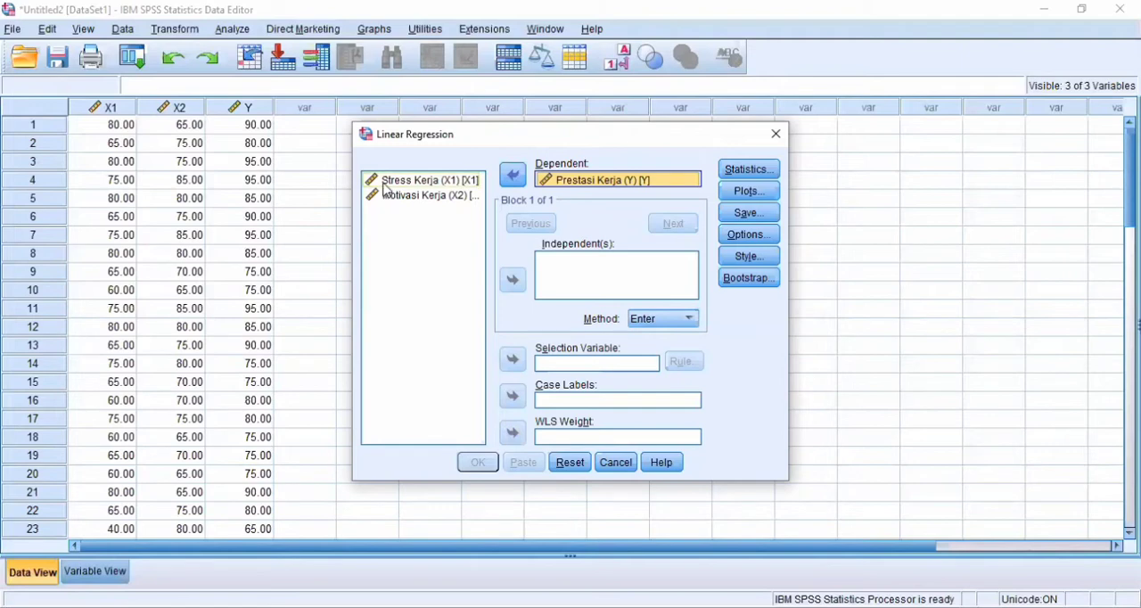
pyautogui.click(386, 186)
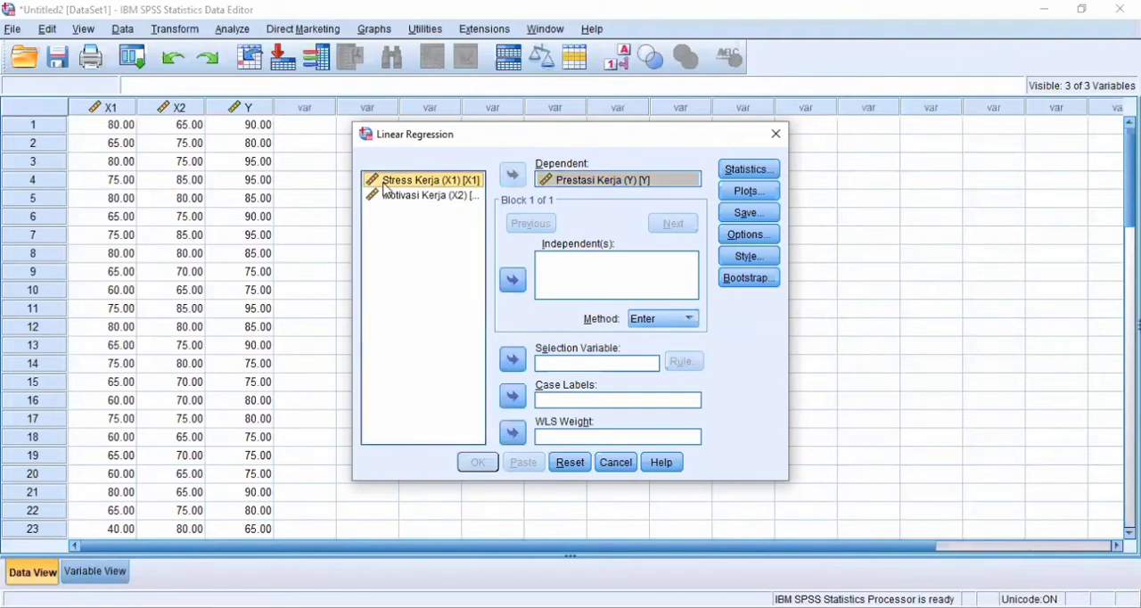
pyautogui.hotkey('shift', 'Down')
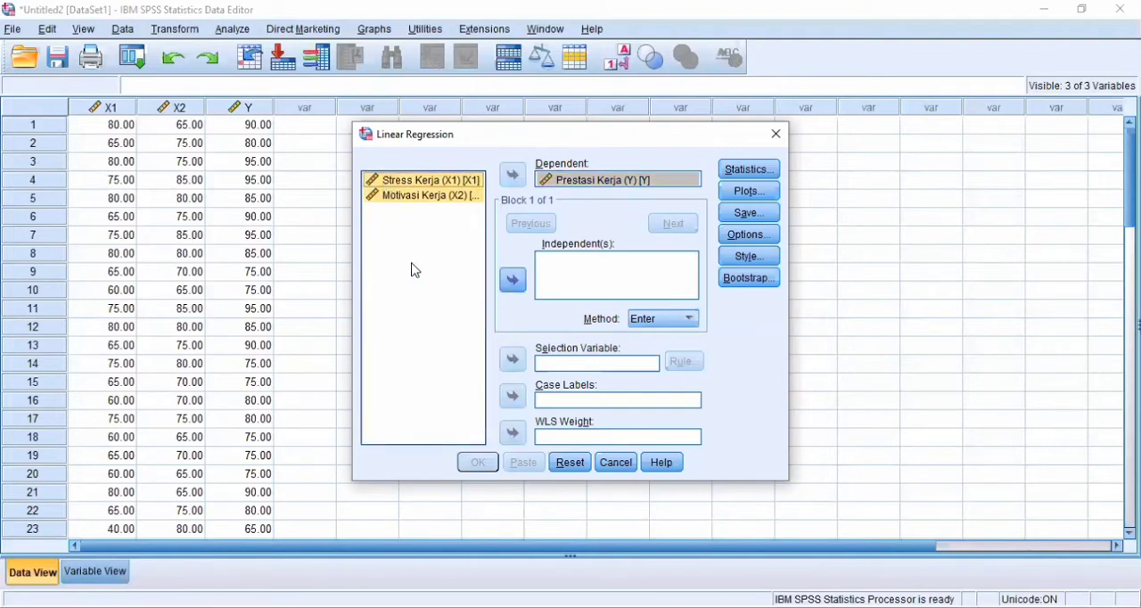
pyautogui.click(513, 282)
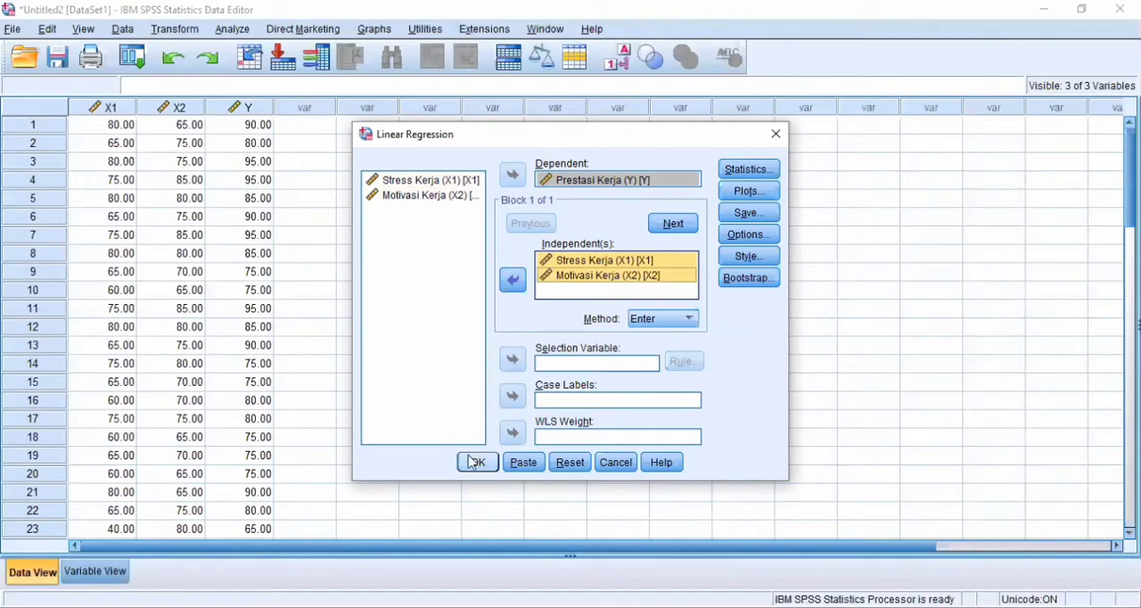
pyautogui.click(552, 297)
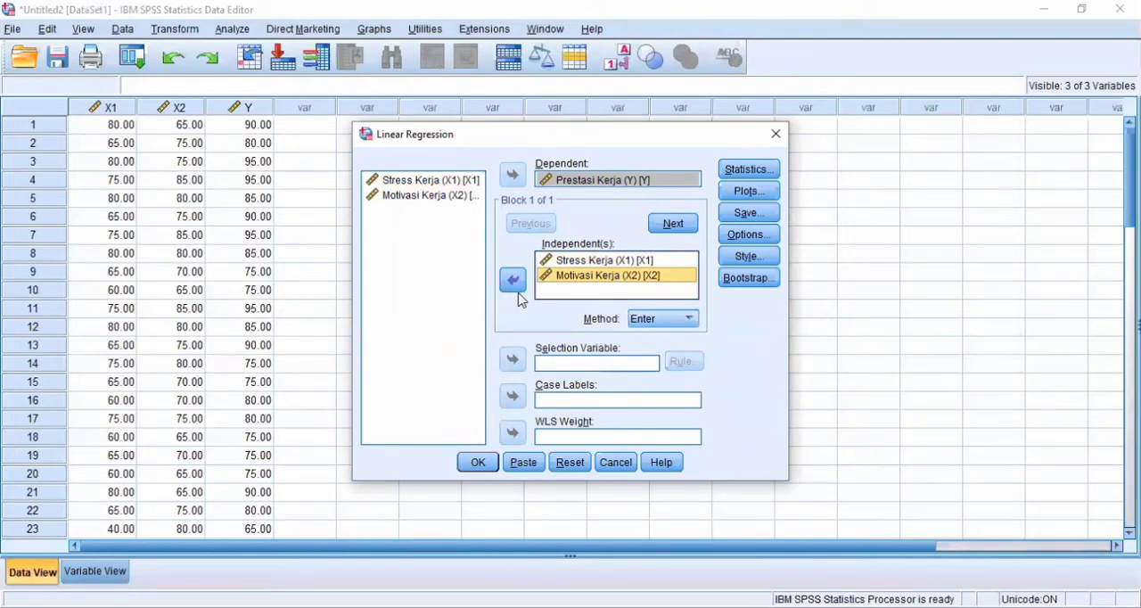
# - Run the linear regression and review its Model Summary, ANOVA and Coefficients tables in the output
pyautogui.click(473, 464)
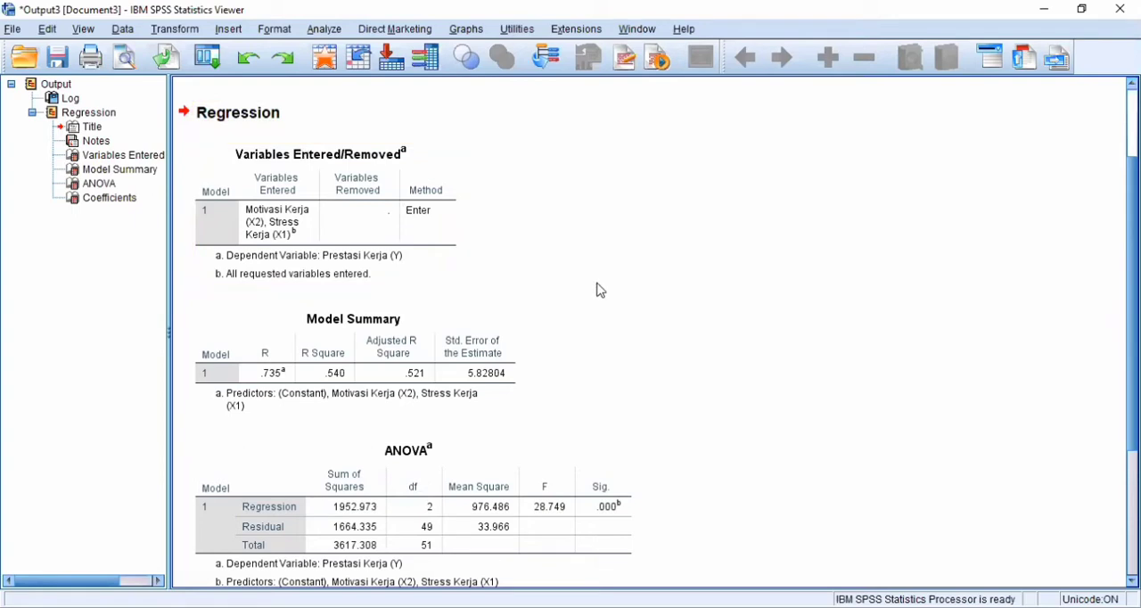
pyautogui.scroll(-2, 600, 291)
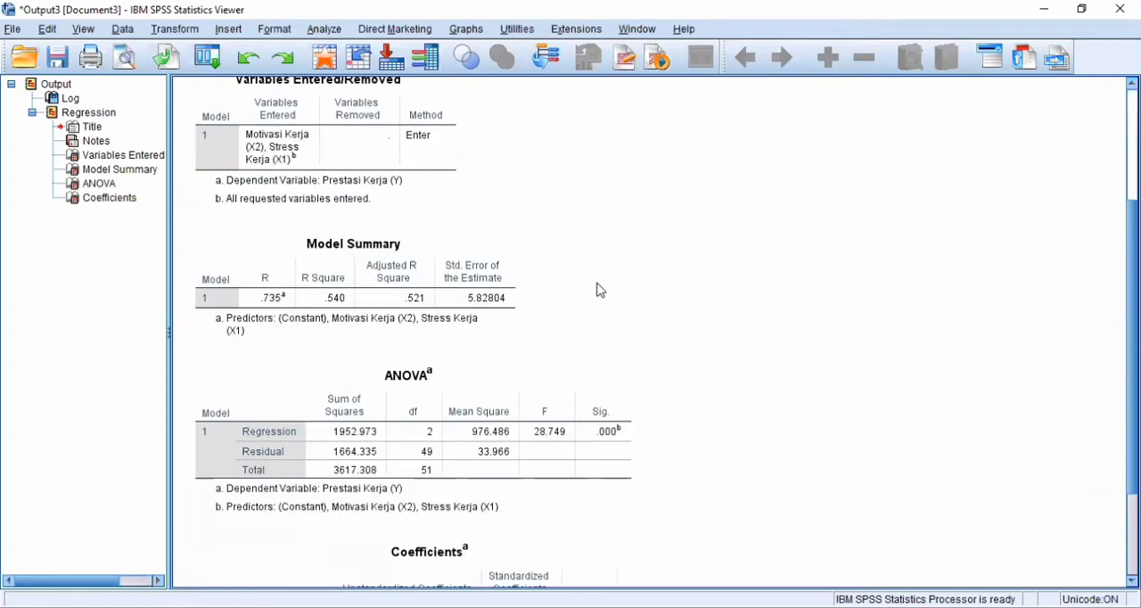
pyautogui.scroll(-4, 600, 290)
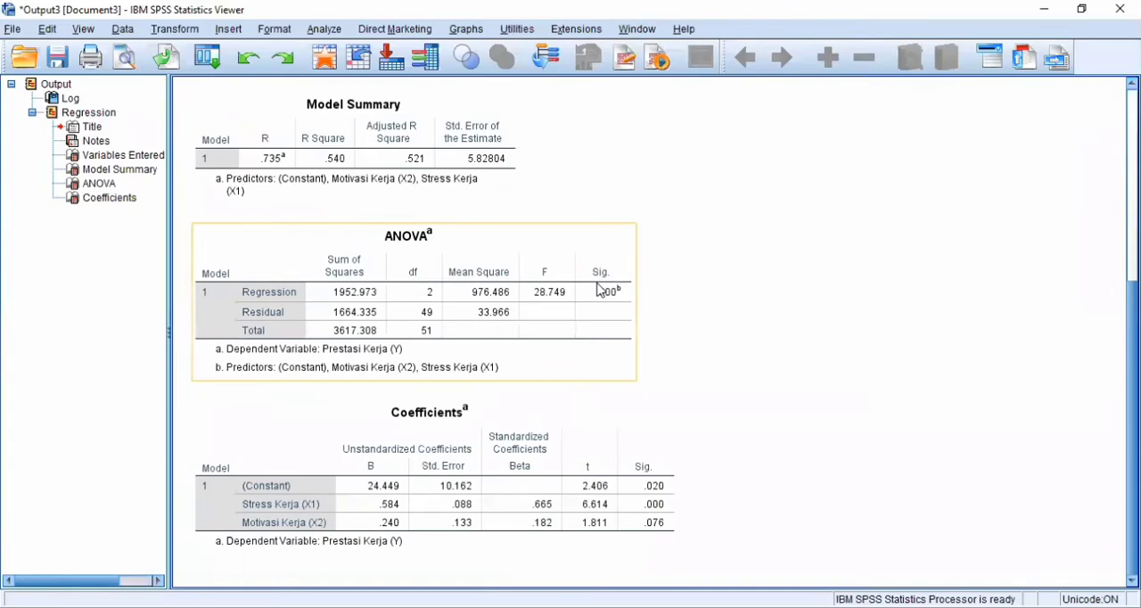
# - Switch to the regression guide PDF in the browser and examine the hypotheses, confidence level, and the t-test and F-test decision rules
pyautogui.hotkey('alt', 'Tab')
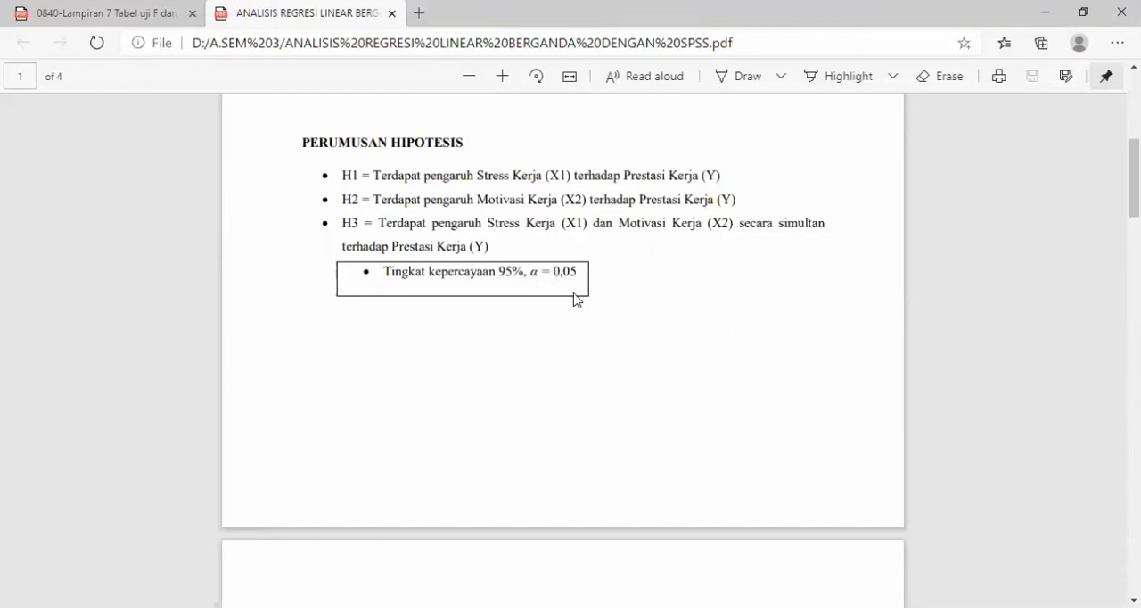
pyautogui.scroll(-5, 577, 300)
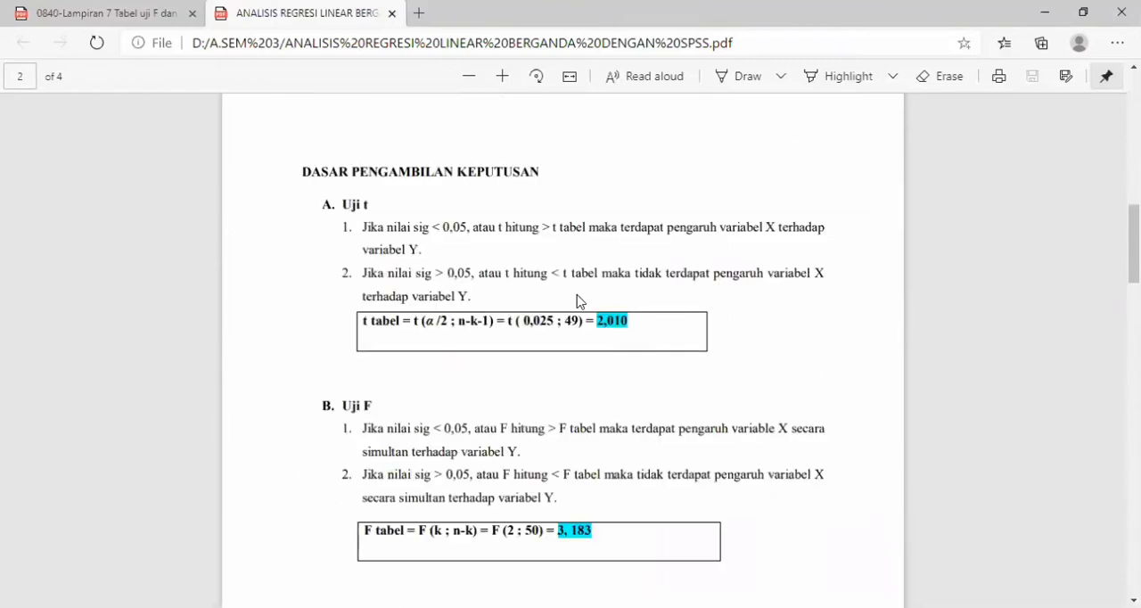
pyautogui.scroll(-1, 579, 301)
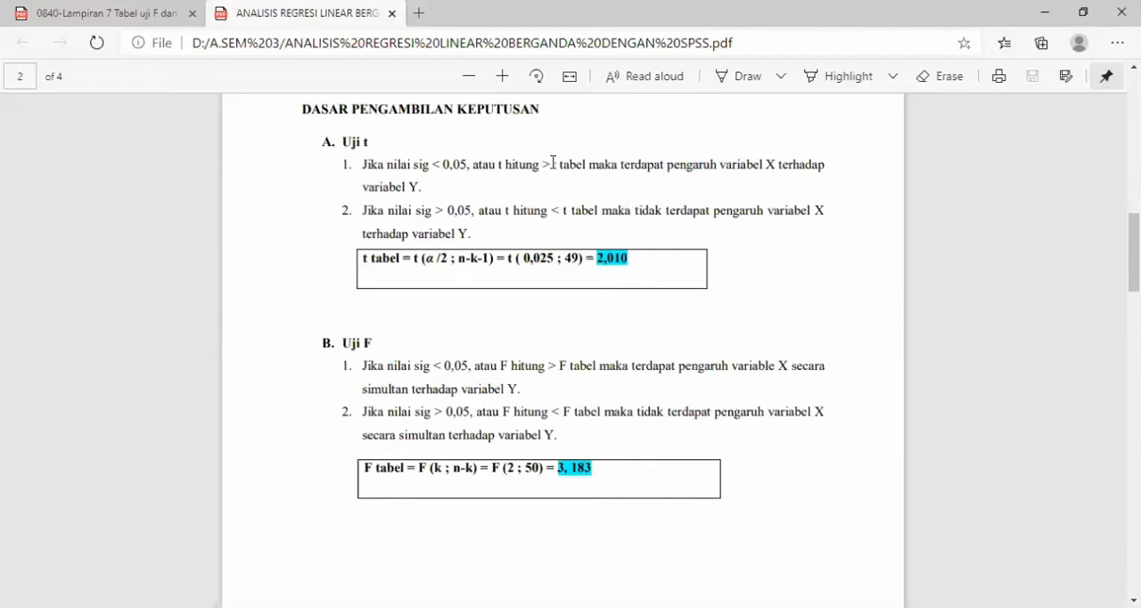
pyautogui.moveTo(543, 164); pyautogui.dragTo(587, 168)
pyautogui.click(546, 218)
pyautogui.scroll(5, 465, 157)
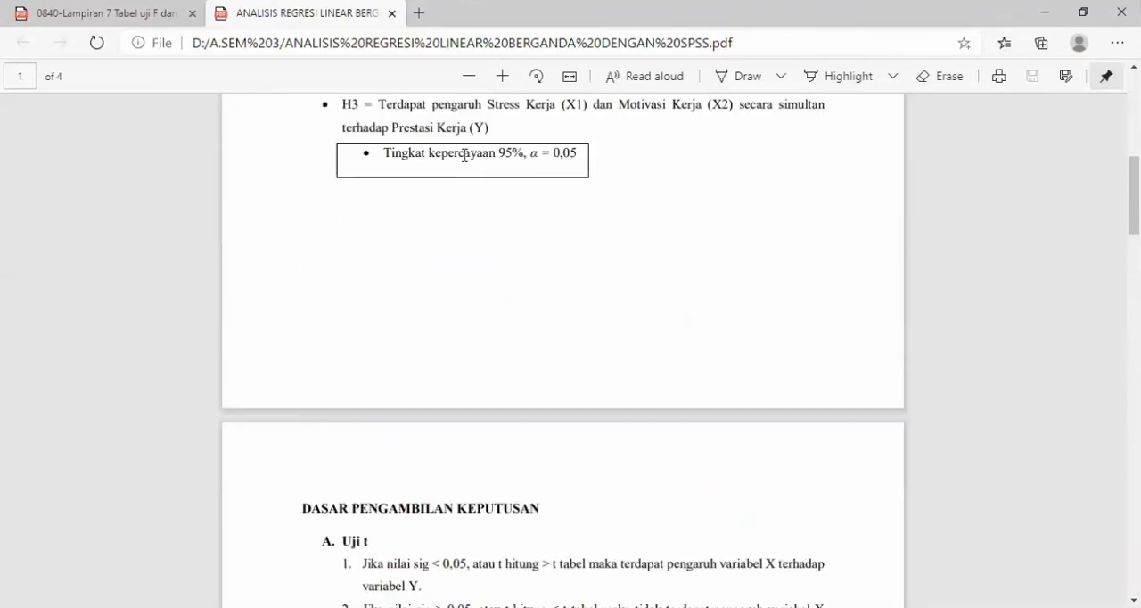
pyautogui.scroll(1, 465, 157)
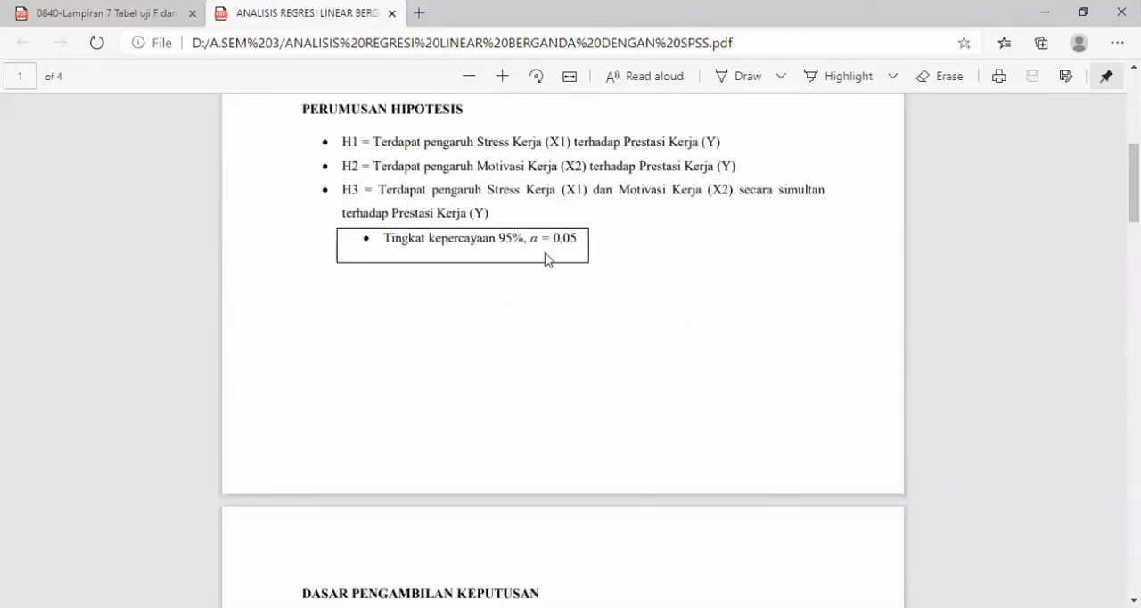
pyautogui.scroll(-3, 548, 259)
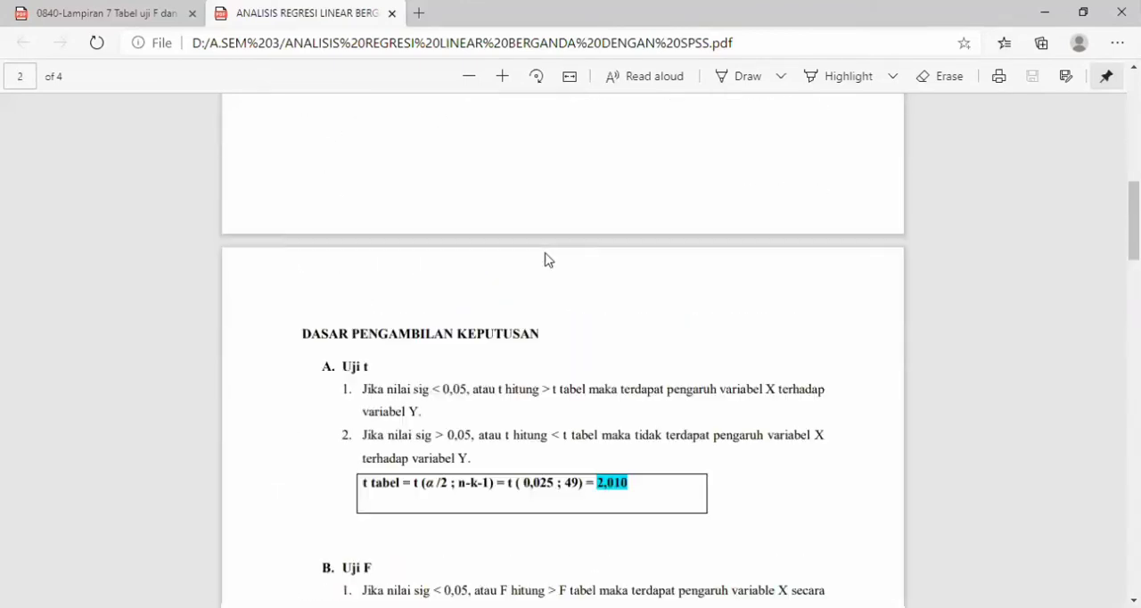
pyautogui.scroll(-2, 548, 259)
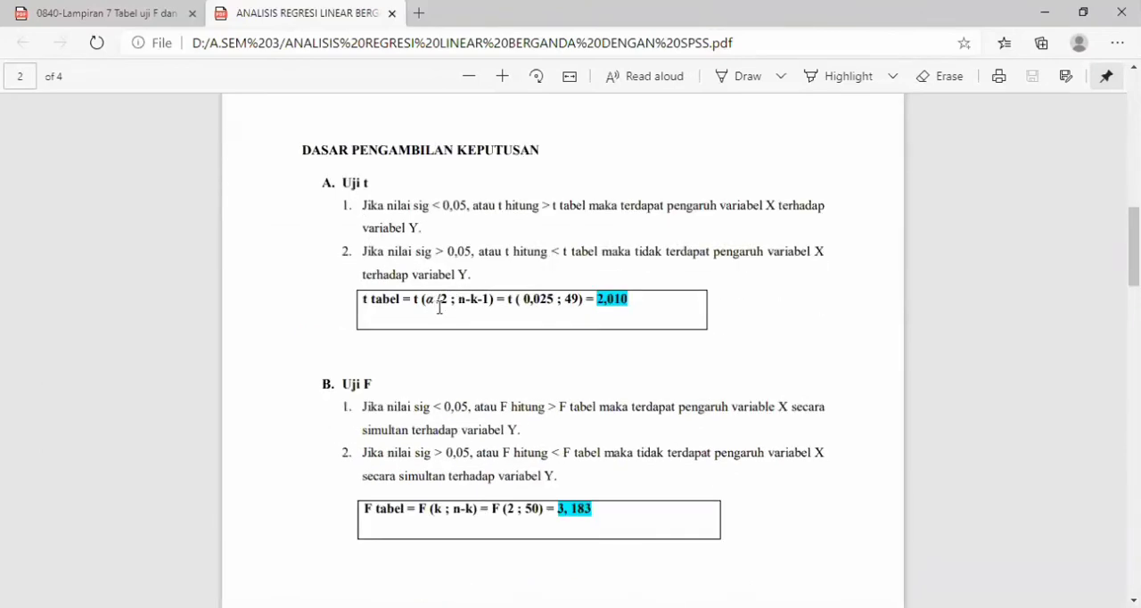